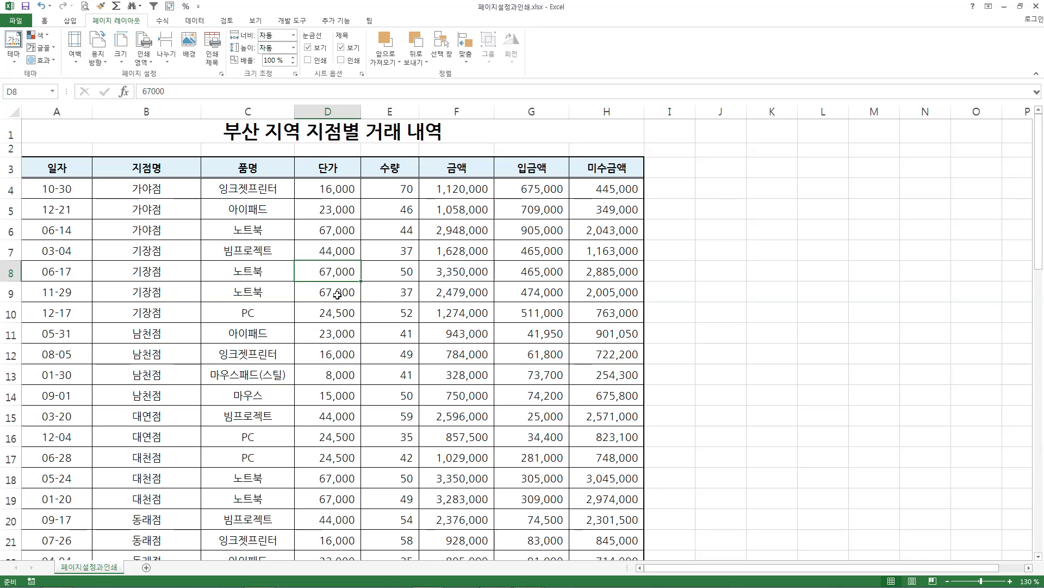
- Open the print preview of the active worksheet
double_click(342, 270)
double_click(281, 262)
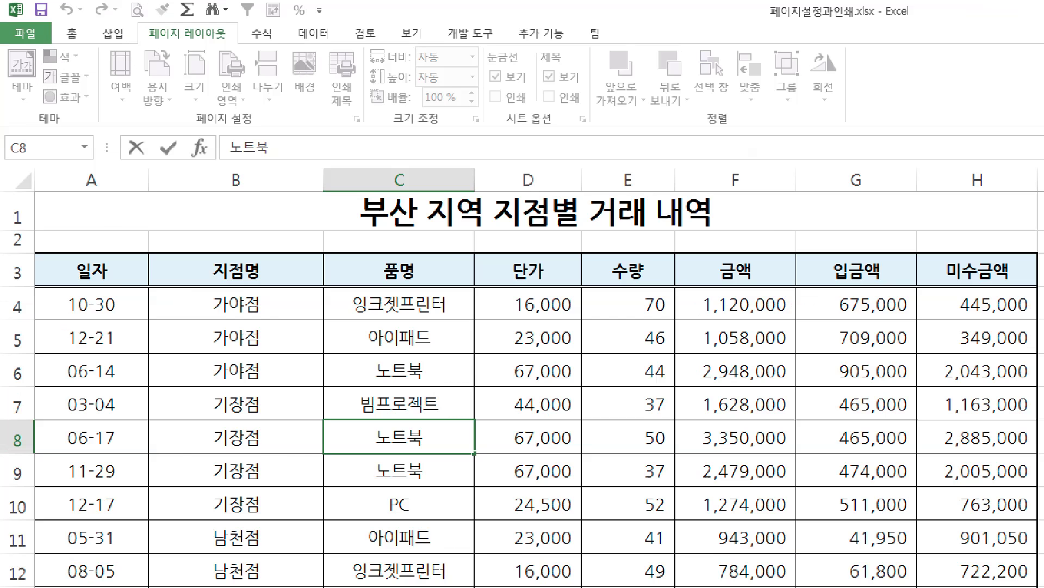
drag(30, 20, 53, 11)
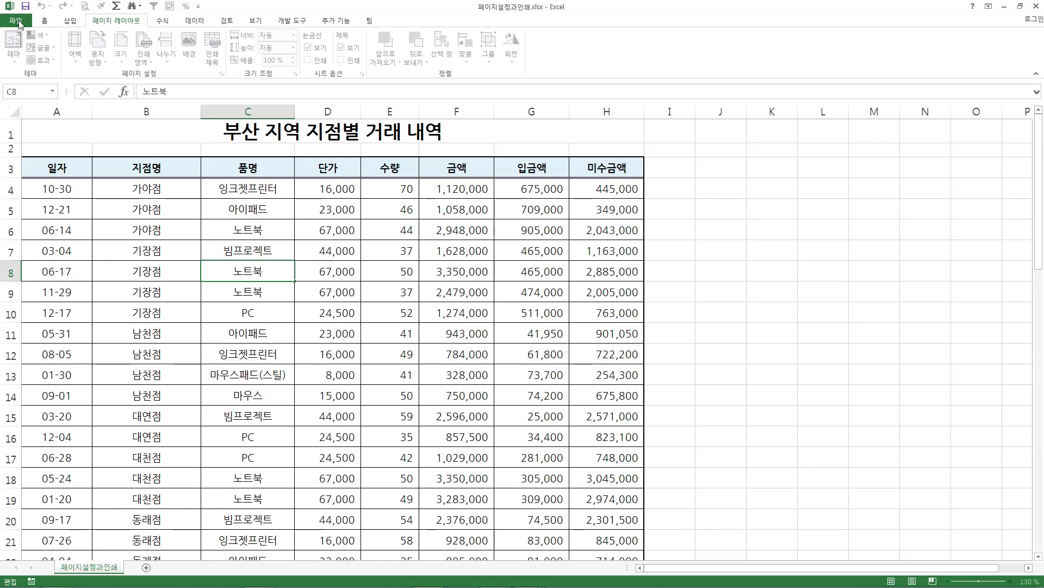
click(31, 41)
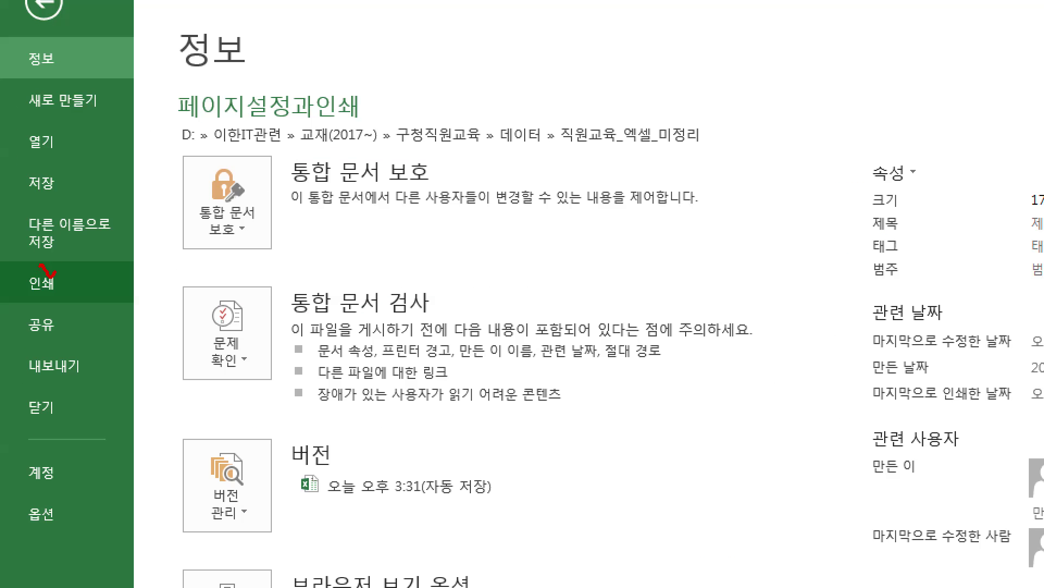
click(37, 294)
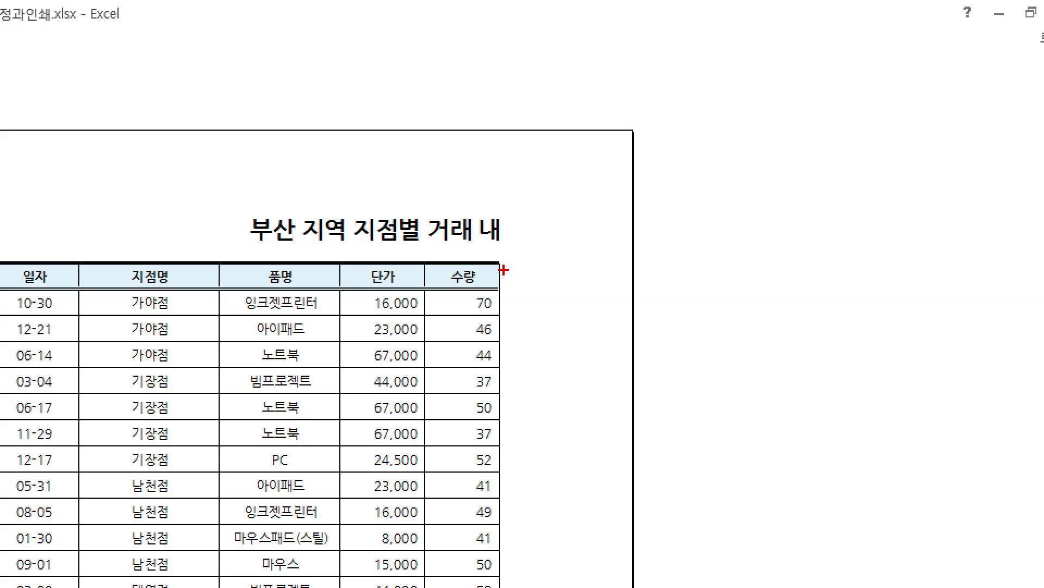
drag(757, 131, 806, 131)
drag(601, 262, 631, 263)
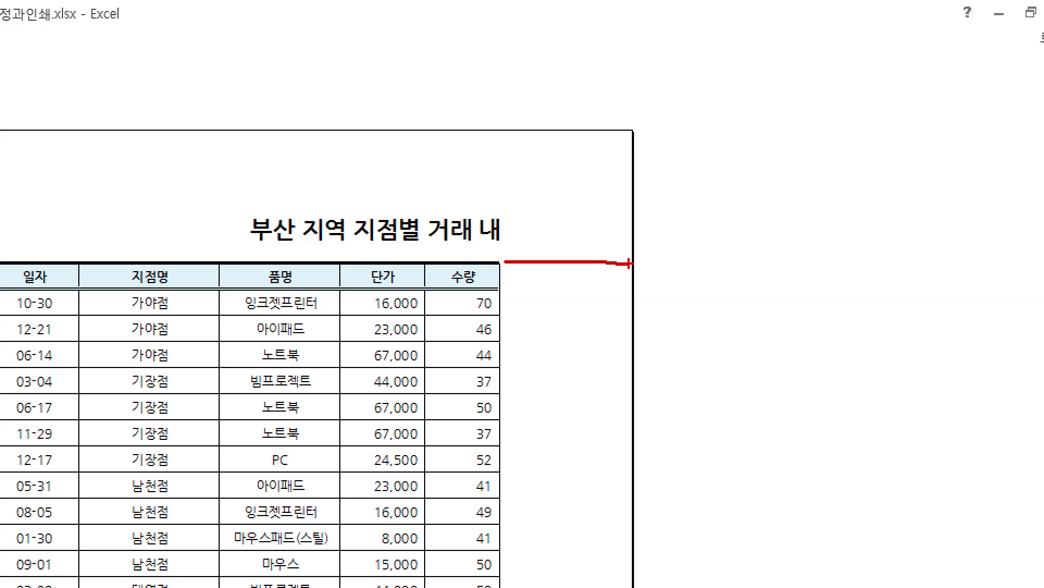
drag(503, 240, 512, 349)
key(Escape)
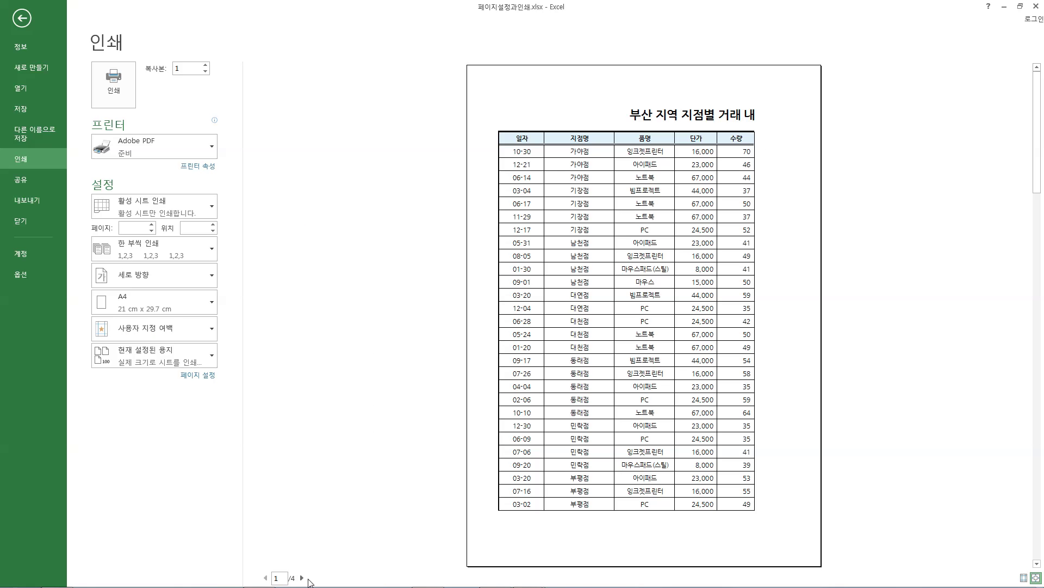
key(ctrl+1)
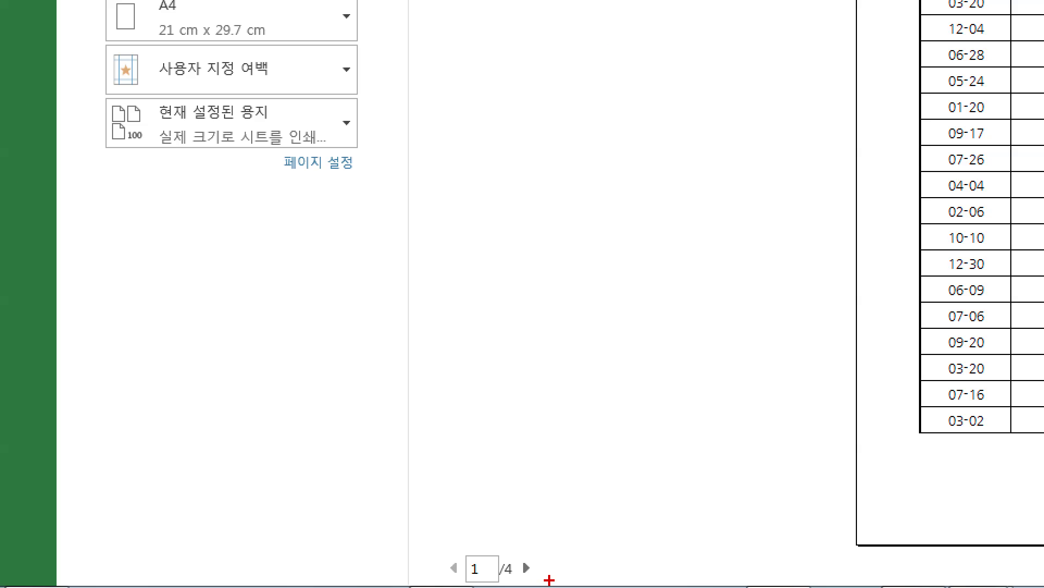
mouse_move(547, 583)
mouse_down()
mouse_move(419, 579)
mouse_move(445, 513)
mouse_move(561, 574)
mouse_up()
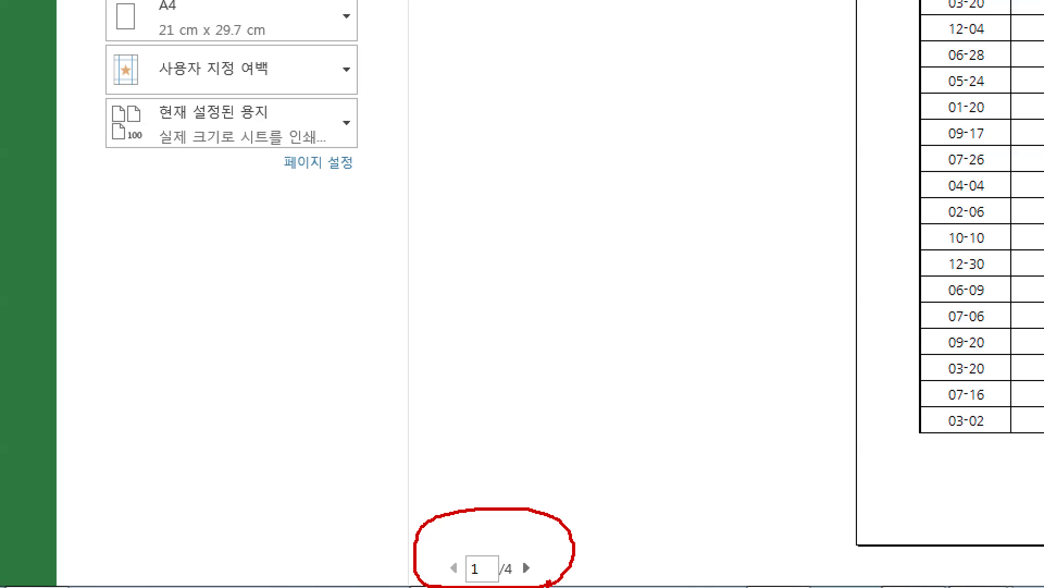
key(Escape)
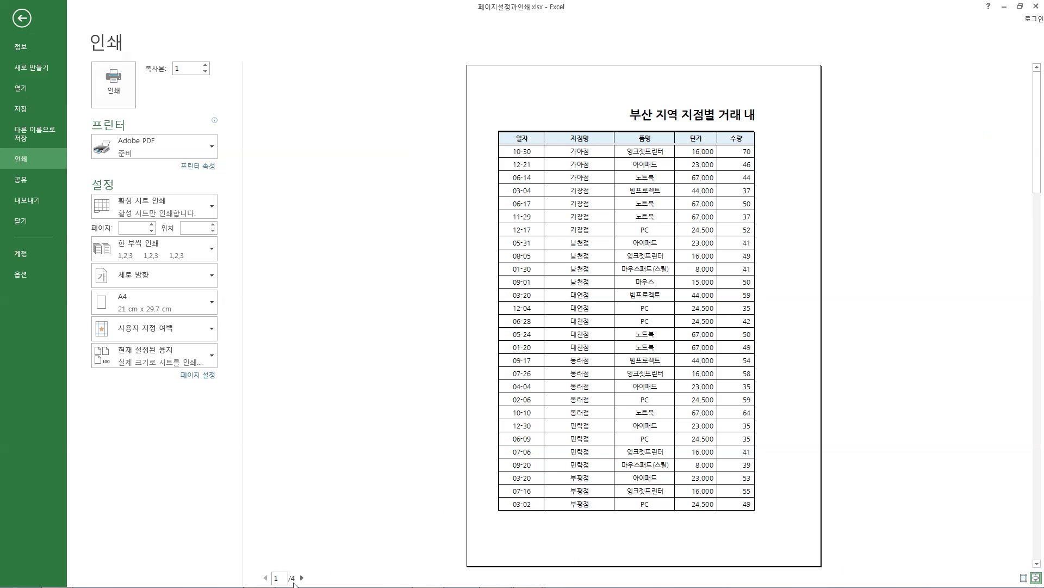
- Page through the print preview up to the last page, and return to the worksheet
click(302, 578)
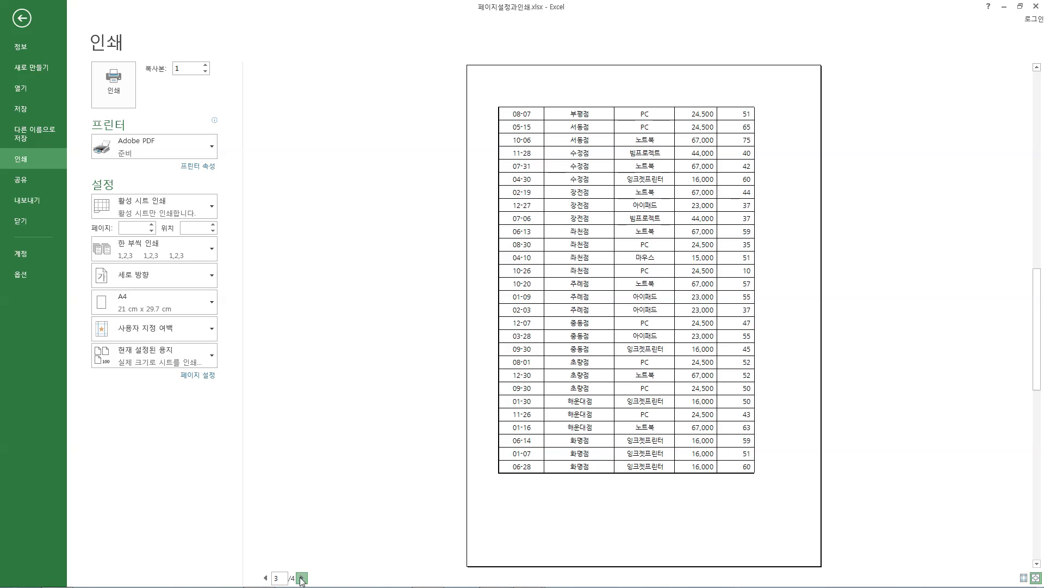
click(301, 578)
key(ctrl+1)
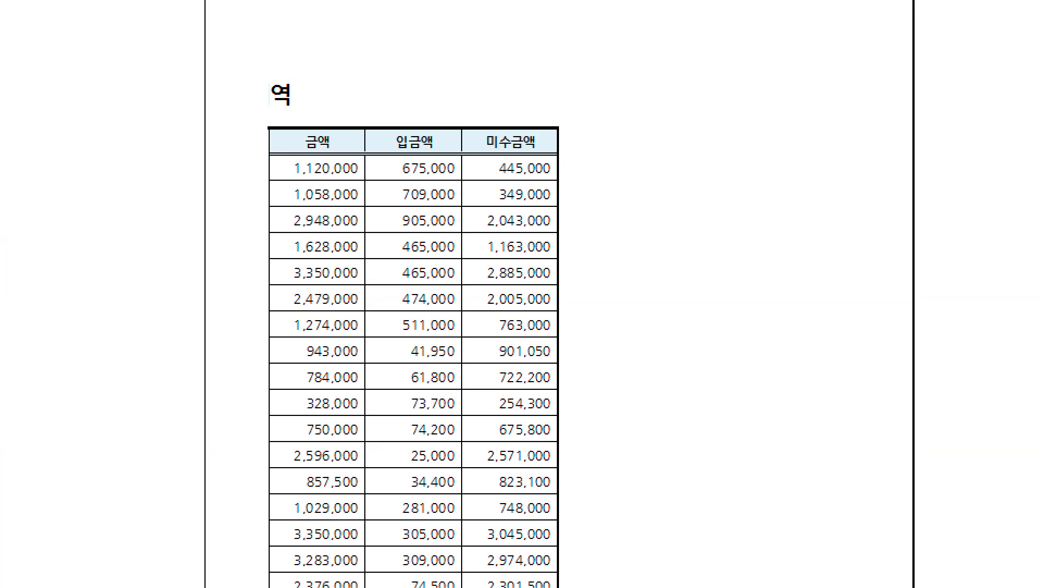
key(Escape)
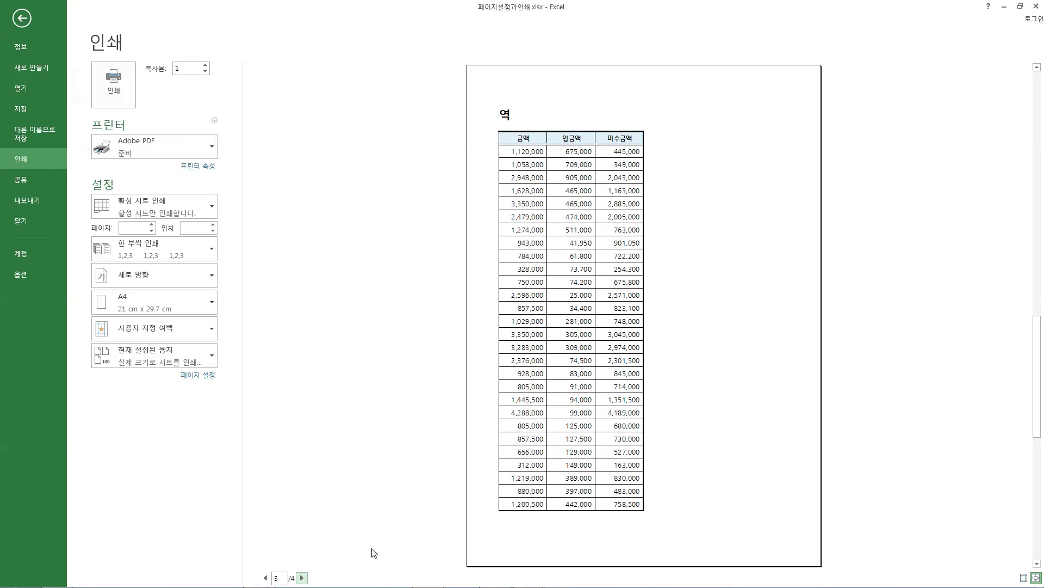
click(302, 578)
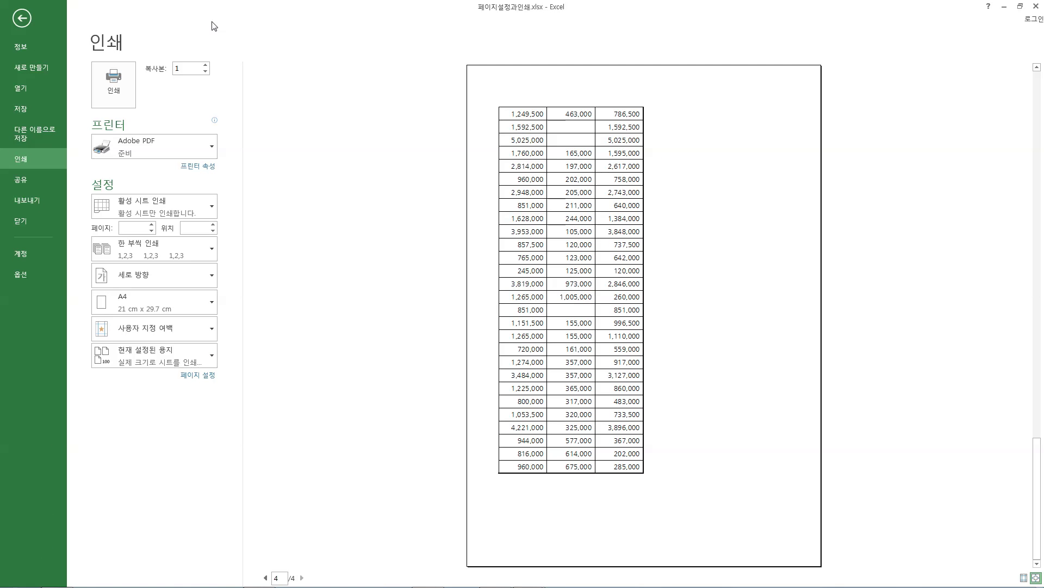
click(28, 16)
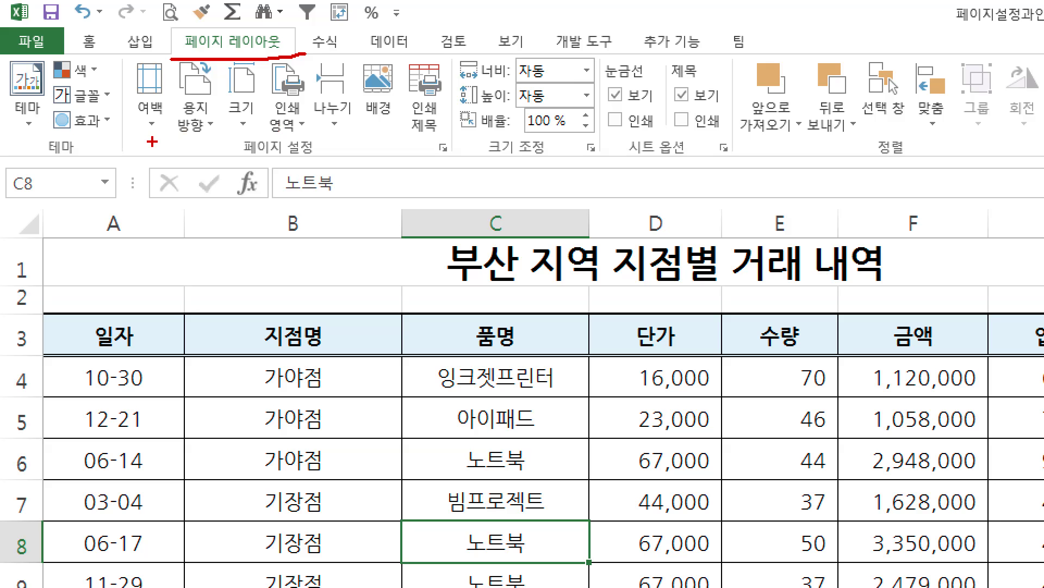
- Open the full Page Setup settings for the worksheet
drag(140, 139, 439, 128)
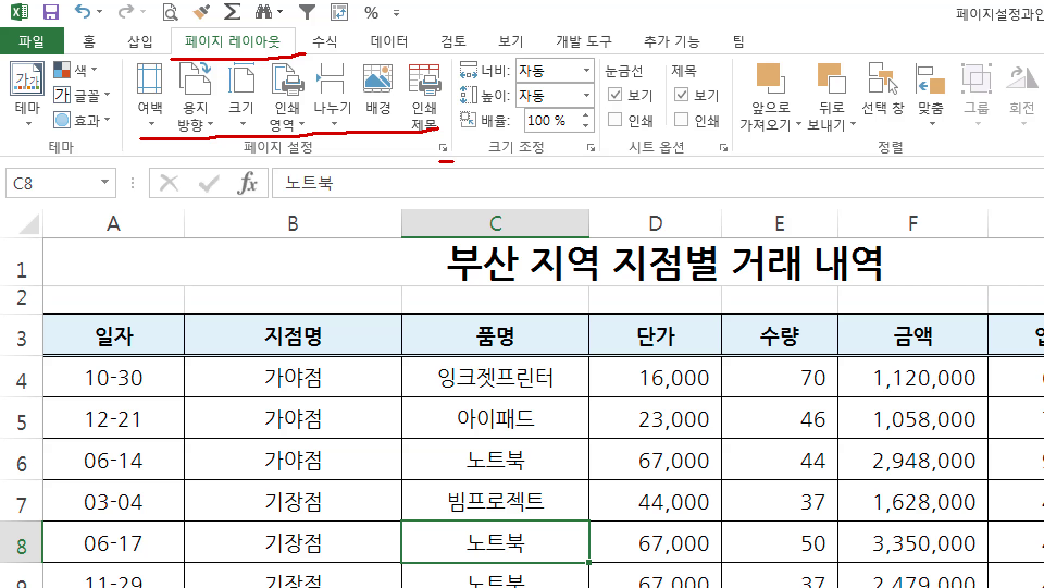
drag(439, 161, 444, 136)
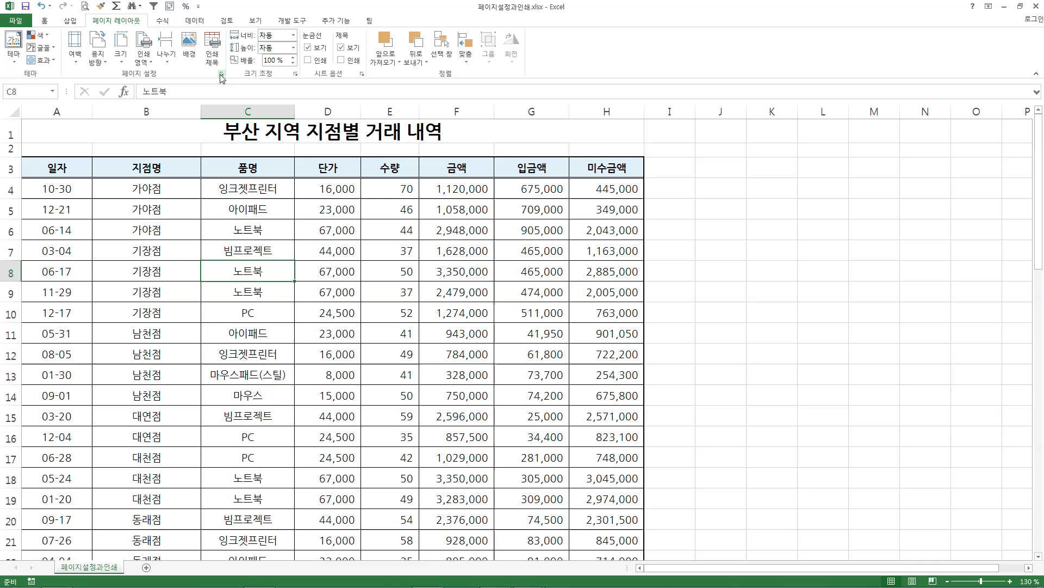
click(443, 148)
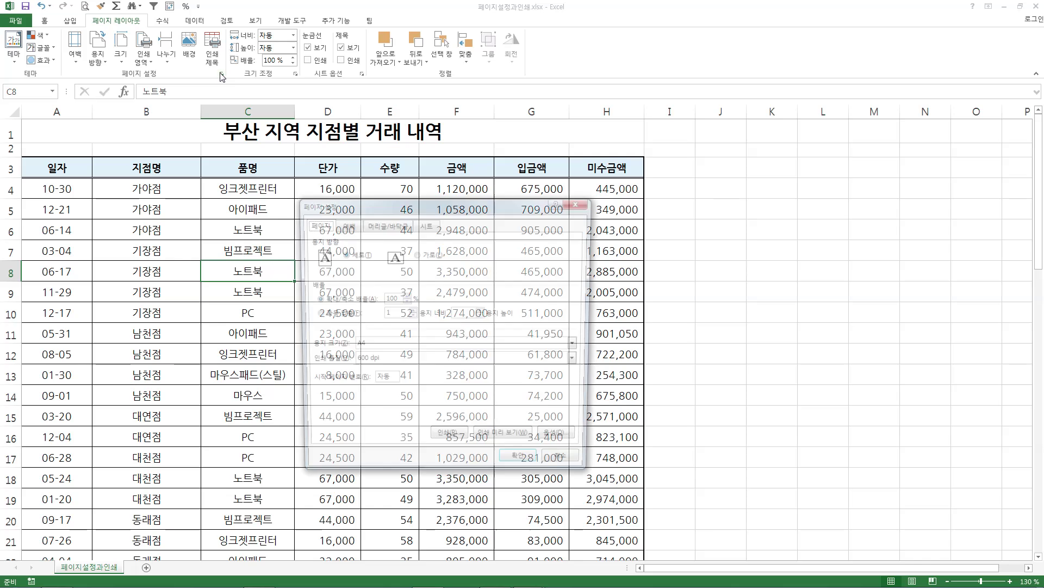
mouse_move(424, 200)
mouse_down()
mouse_move(332, 177)
mouse_move(423, 202)
mouse_up()
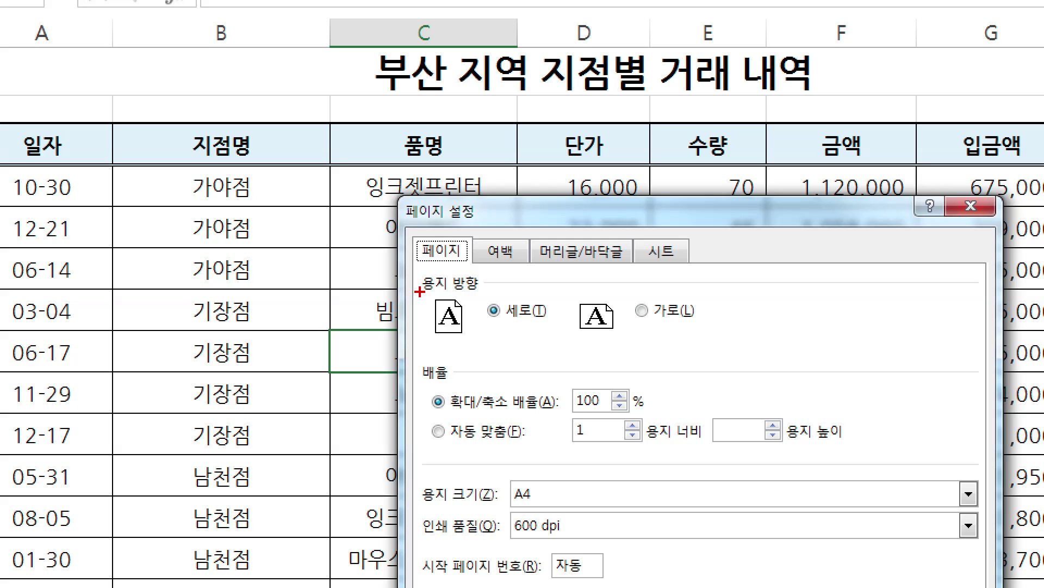
drag(421, 293, 478, 293)
drag(500, 327, 530, 327)
drag(642, 328, 696, 333)
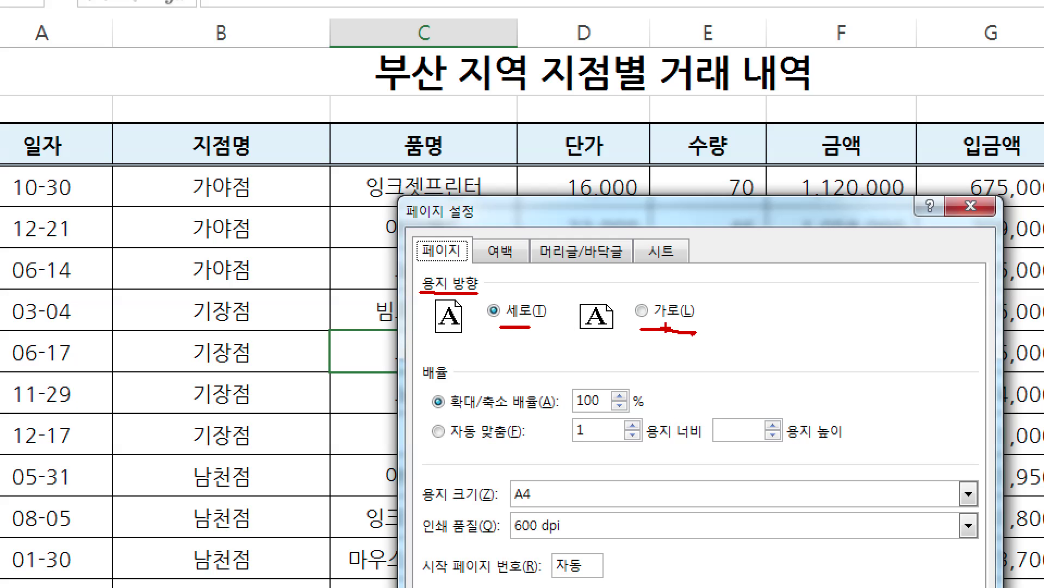
drag(510, 297, 534, 276)
key(Escape)
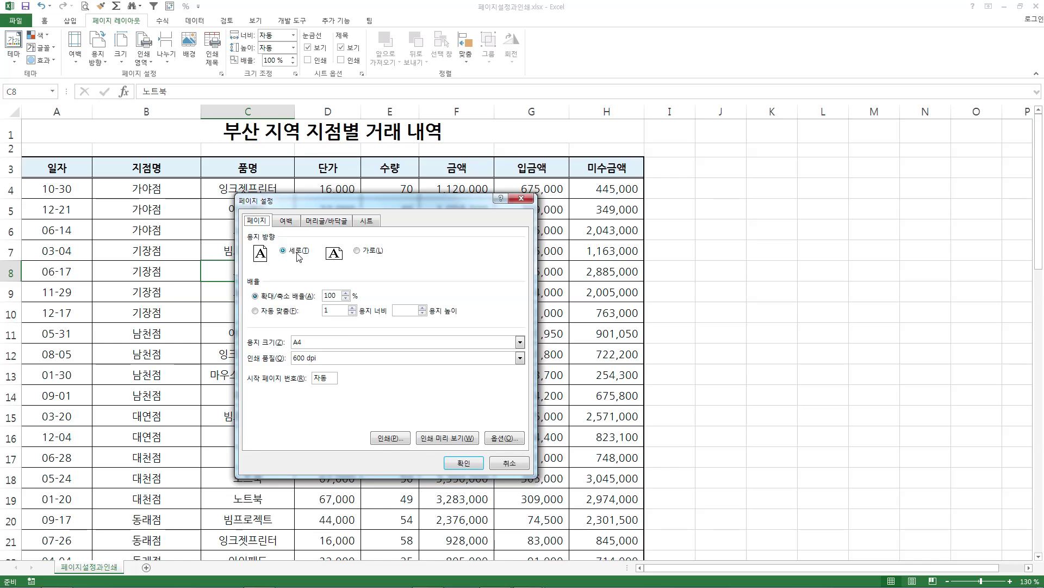
- Examine the page margins, especially the left and right ones, and return to the orientation and scaling settings
click(288, 221)
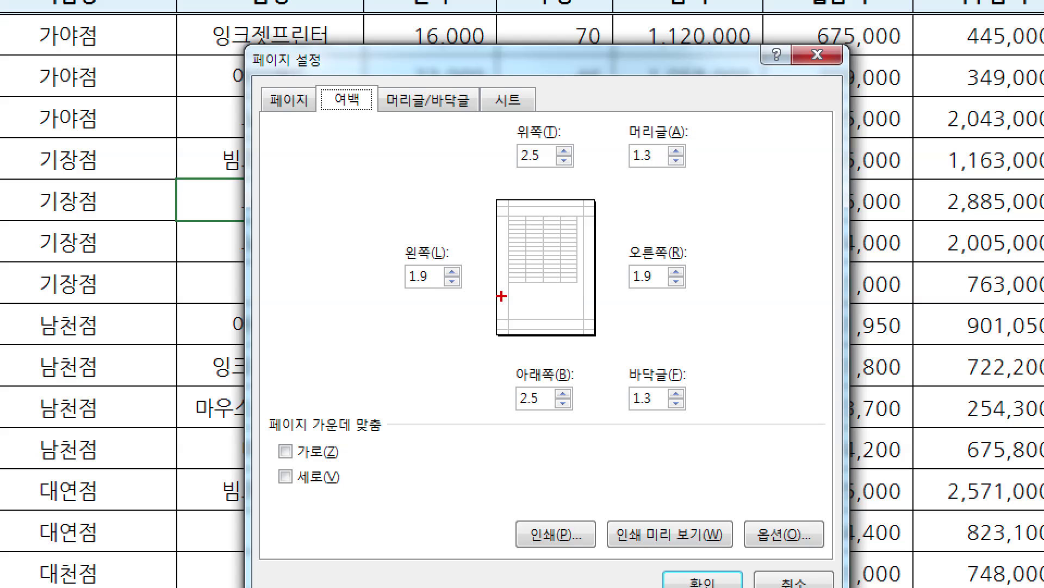
mouse_move(438, 302)
mouse_down()
mouse_move(382, 272)
mouse_move(464, 298)
mouse_up()
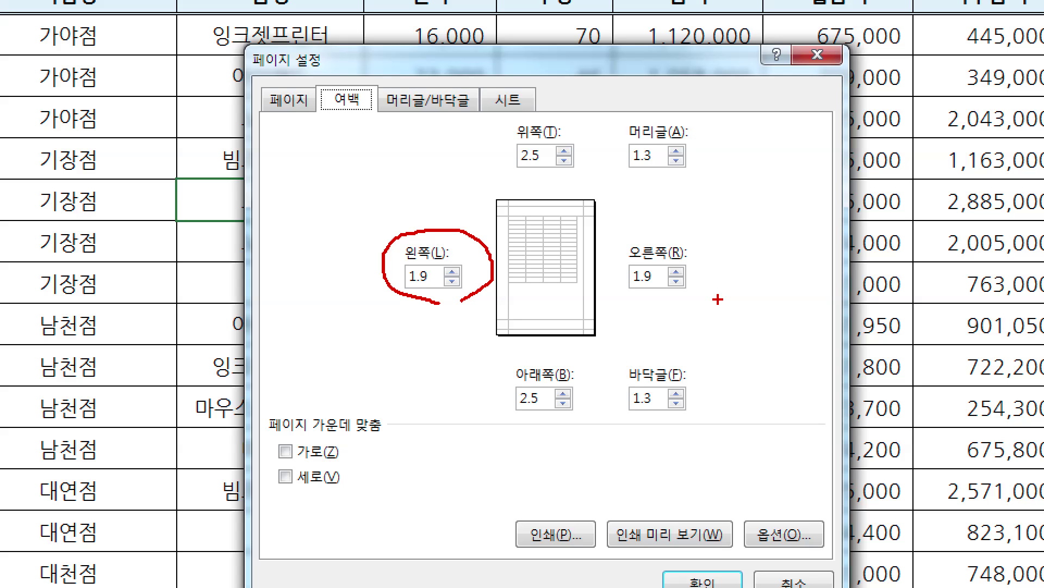
mouse_move(698, 307)
mouse_down()
mouse_move(626, 288)
mouse_move(658, 241)
mouse_move(715, 318)
mouse_up()
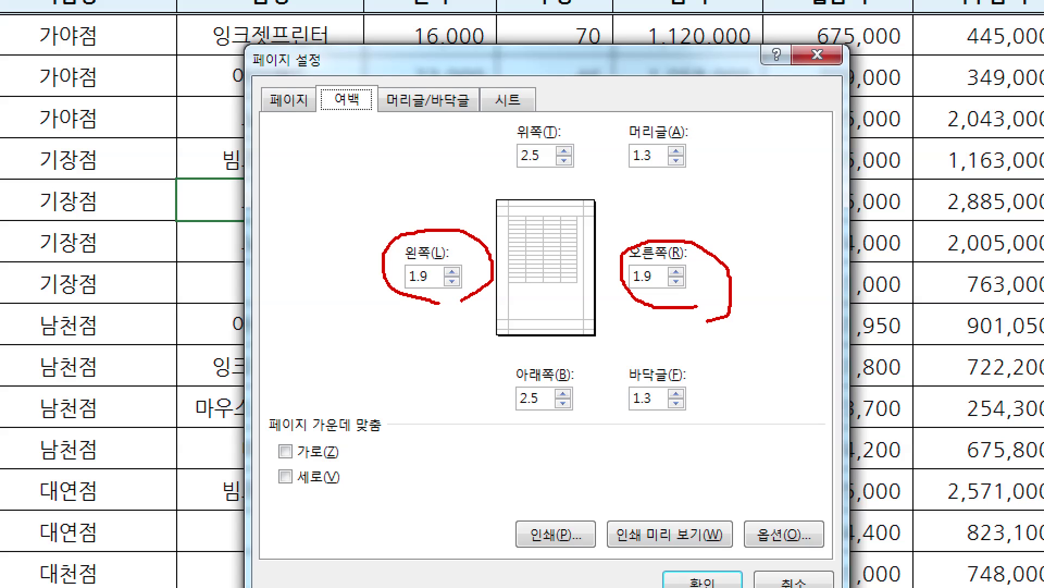
drag(584, 240, 594, 240)
drag(495, 233, 510, 239)
drag(394, 313, 441, 322)
drag(642, 329, 713, 334)
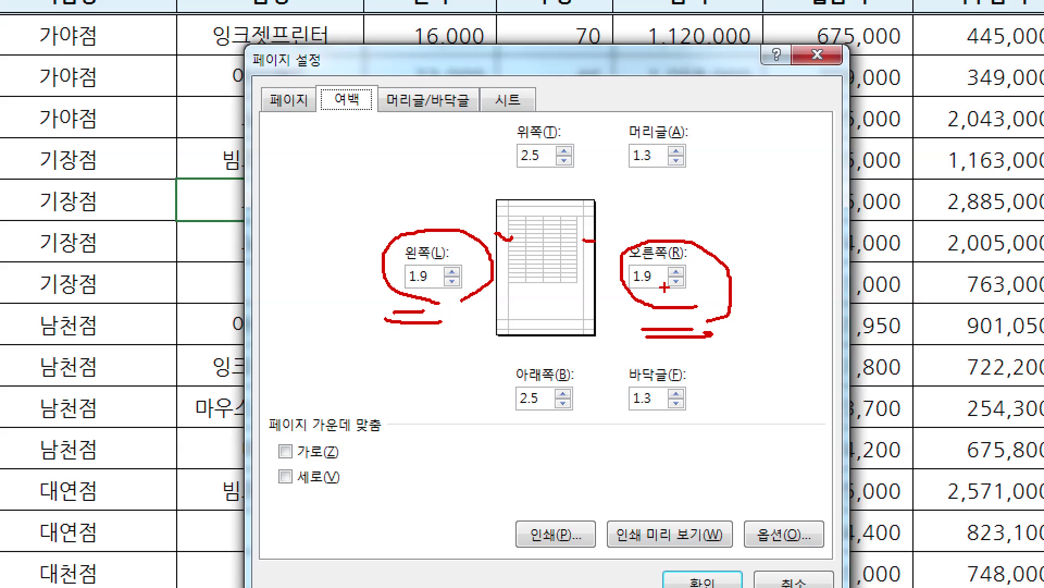
mouse_move(372, 76)
mouse_down()
mouse_move(340, 112)
mouse_move(372, 114)
mouse_up()
key(Escape)
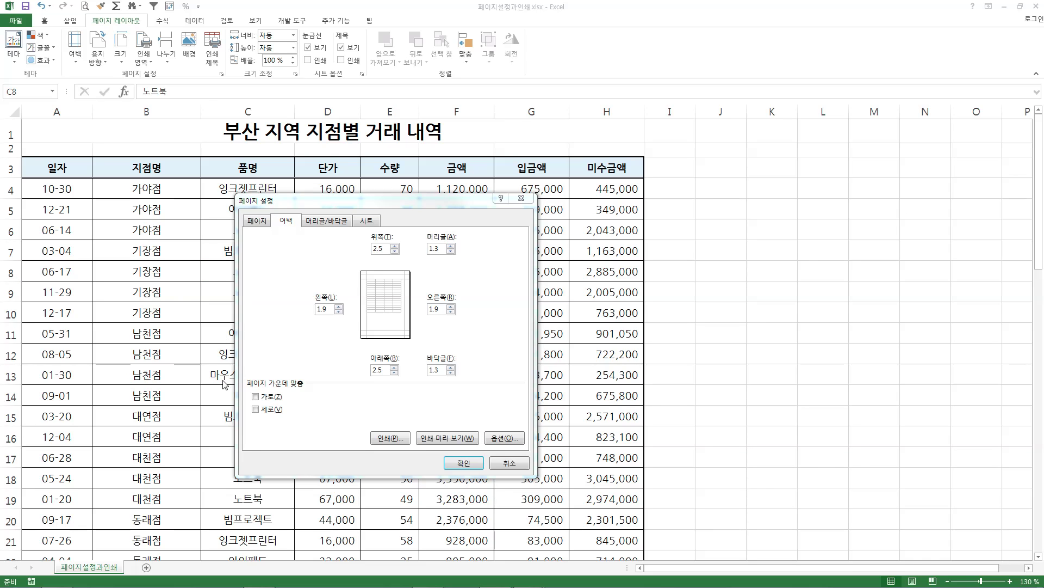
key(ctrl+1)
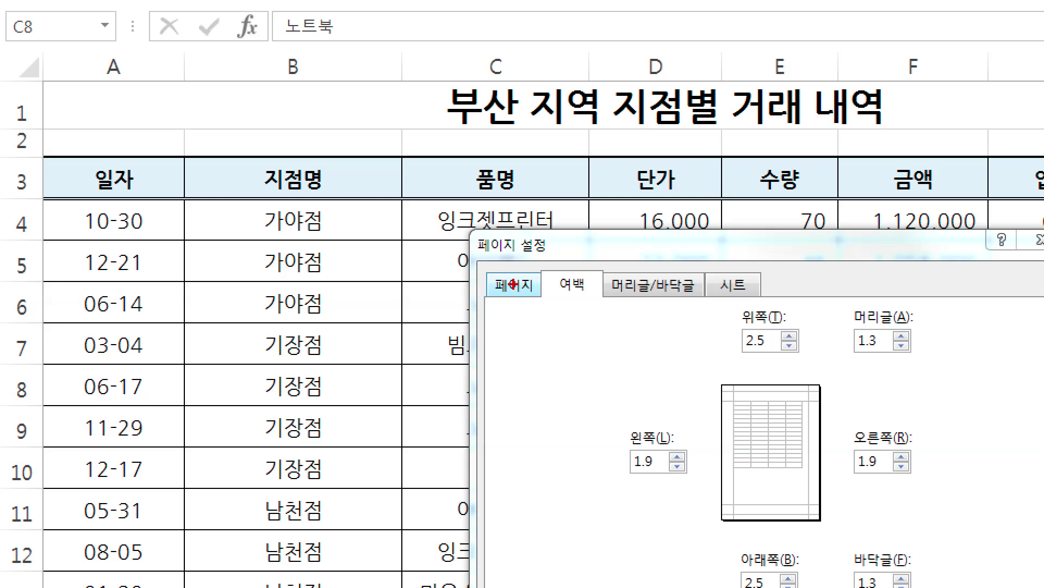
drag(505, 267, 514, 266)
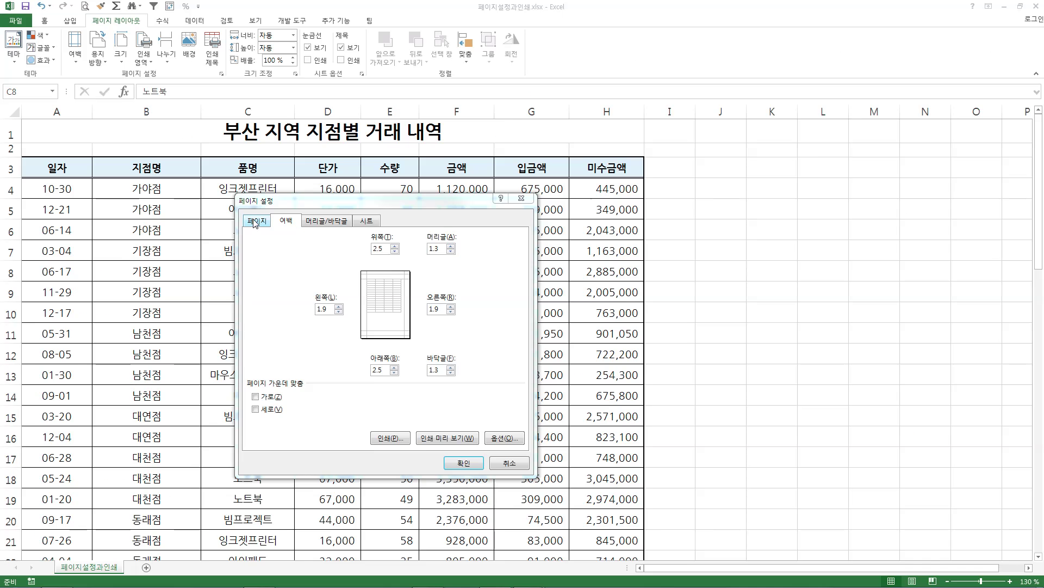
click(512, 285)
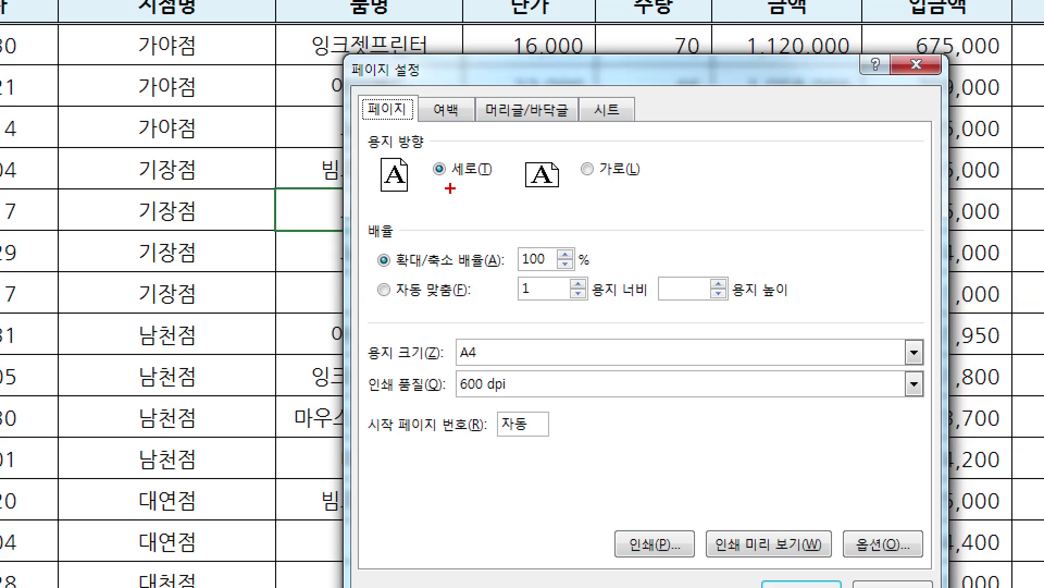
- Switch the print scaling from a fixed percentage to automatic fit (자동 맞춤)
drag(443, 189, 482, 188)
drag(393, 270, 463, 271)
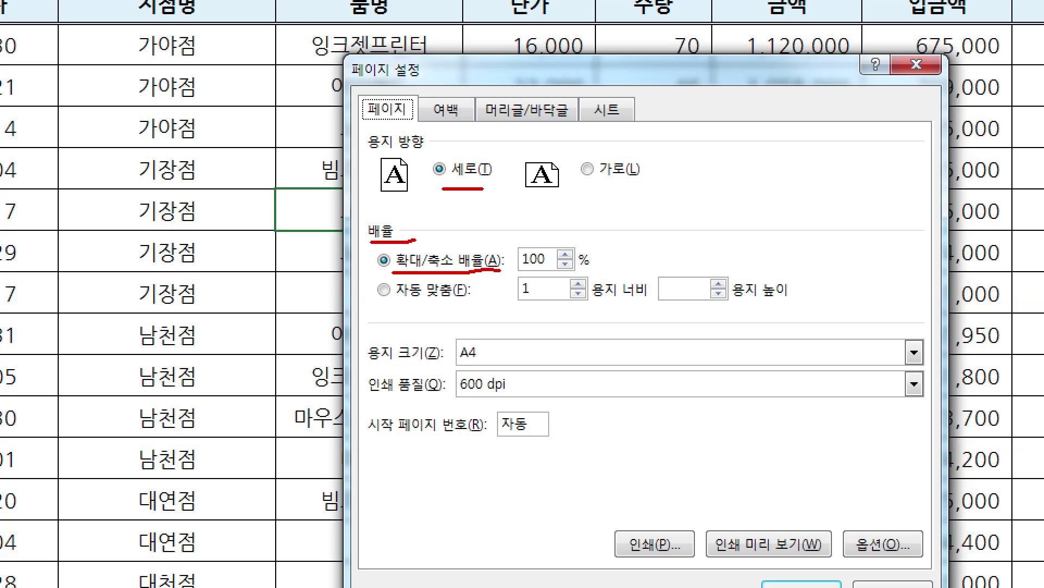
mouse_move(544, 277)
mouse_down()
mouse_move(493, 260)
mouse_move(558, 237)
mouse_move(584, 262)
mouse_move(529, 273)
mouse_up()
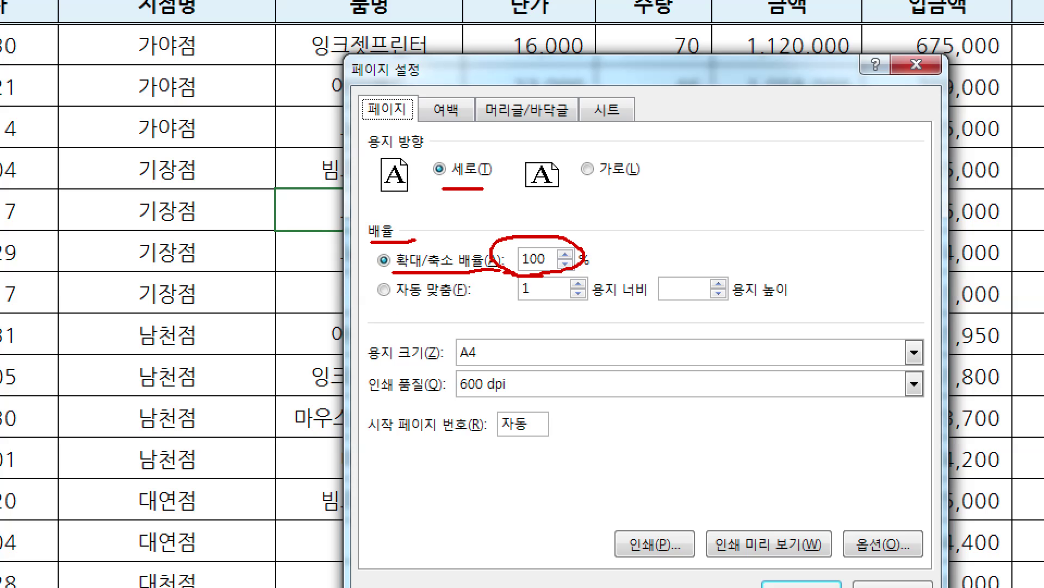
drag(393, 304, 459, 305)
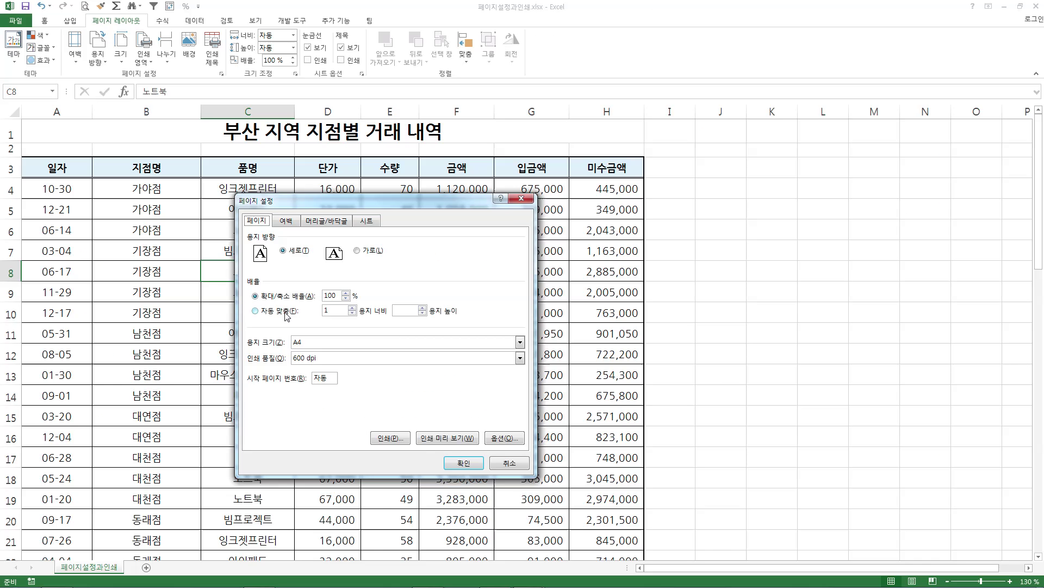
click(397, 292)
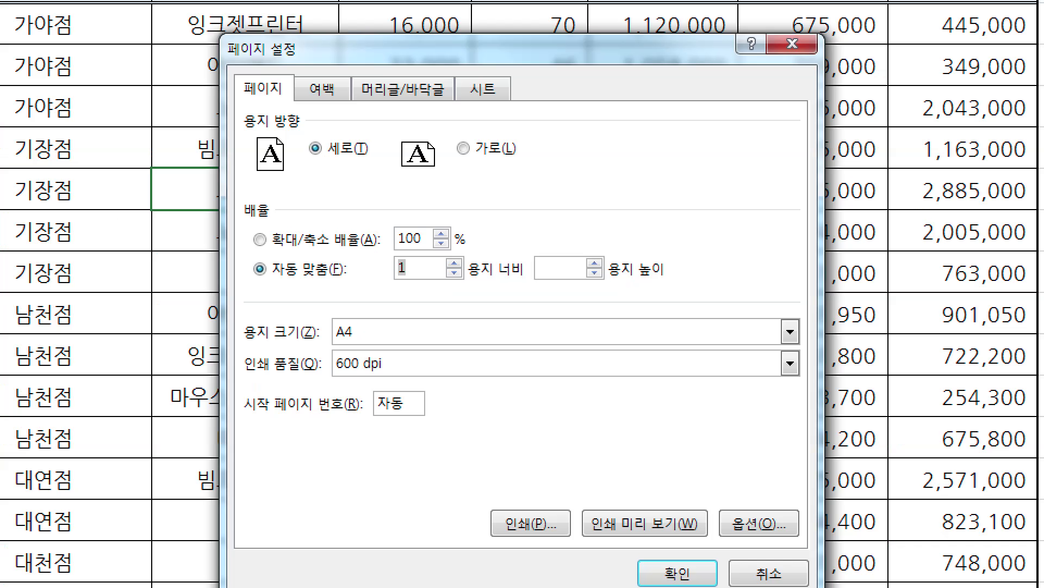
drag(438, 282, 501, 282)
drag(606, 282, 664, 275)
drag(403, 283, 396, 255)
drag(652, 105, 662, 256)
mouse_move(649, 96)
mouse_down()
mouse_move(790, 119)
mouse_move(768, 253)
mouse_move(675, 256)
mouse_up()
drag(662, 132, 769, 124)
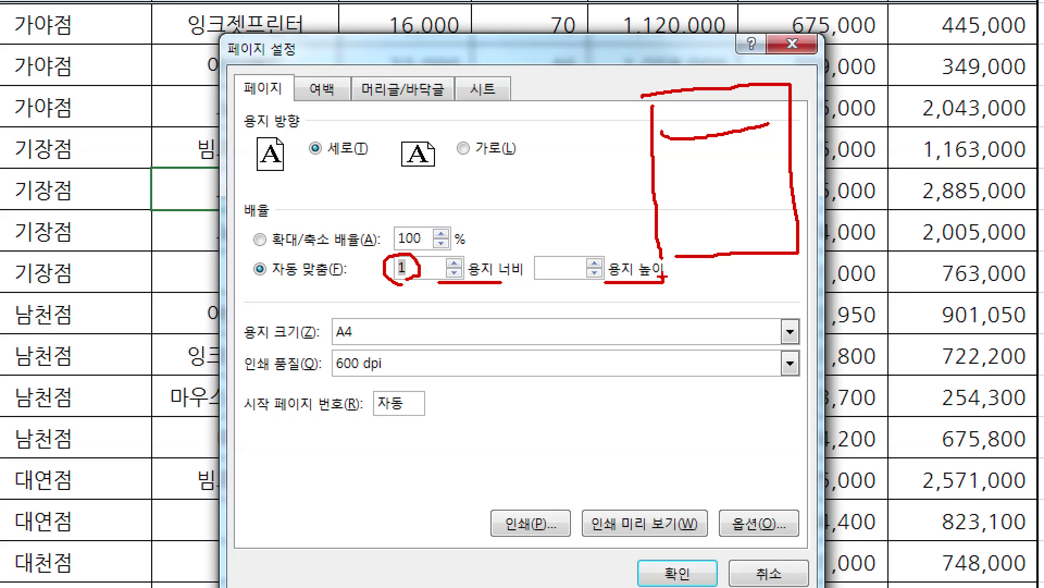
drag(602, 252, 611, 282)
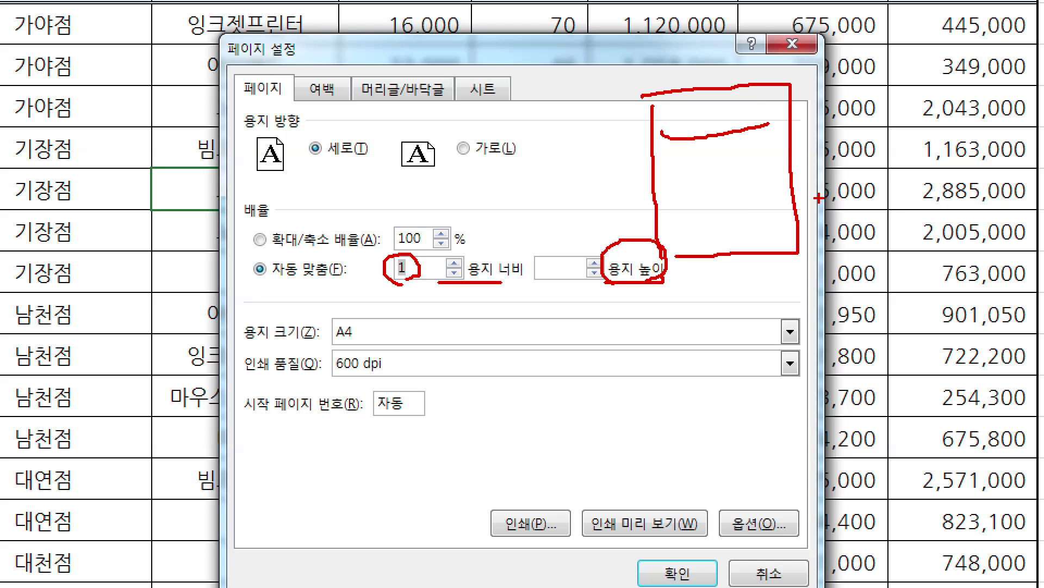
drag(675, 272, 675, 431)
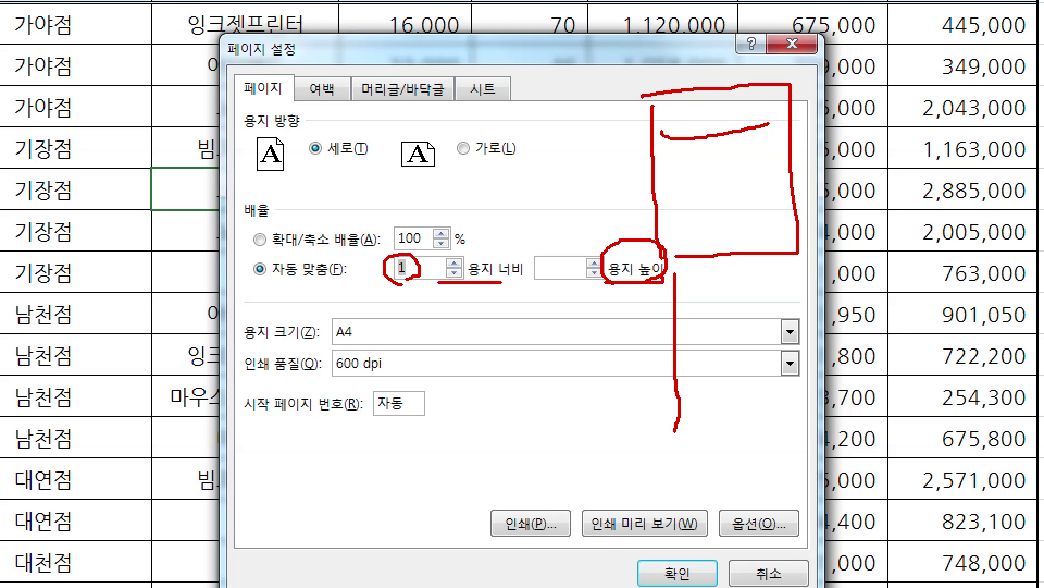
mouse_move(683, 275)
mouse_down()
mouse_move(798, 274)
mouse_move(819, 420)
mouse_move(668, 419)
mouse_up()
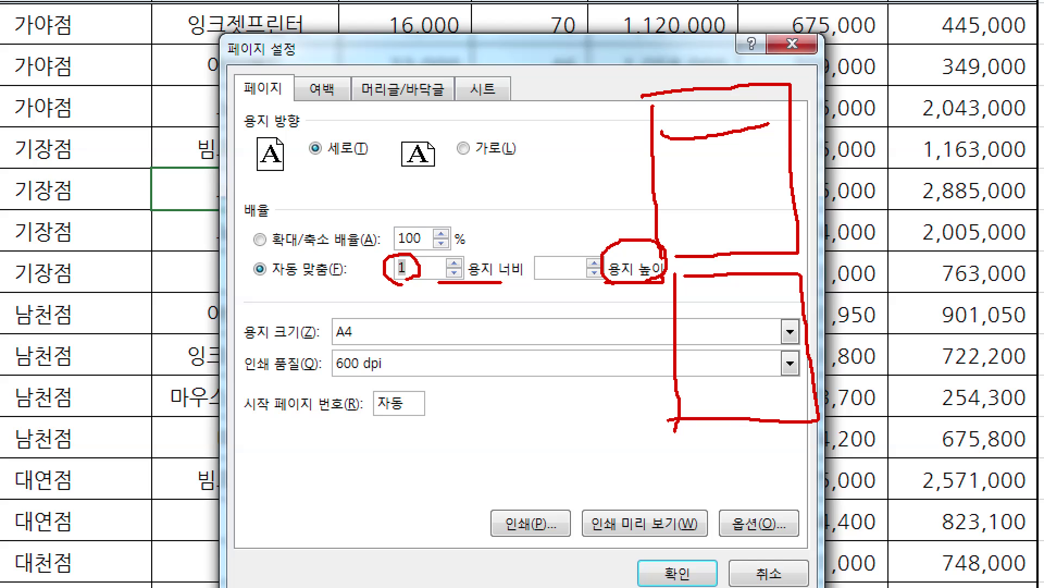
click(731, 456)
drag(731, 479, 734, 483)
mouse_move(560, 289)
mouse_down()
mouse_move(530, 287)
mouse_move(528, 256)
mouse_move(565, 275)
mouse_up()
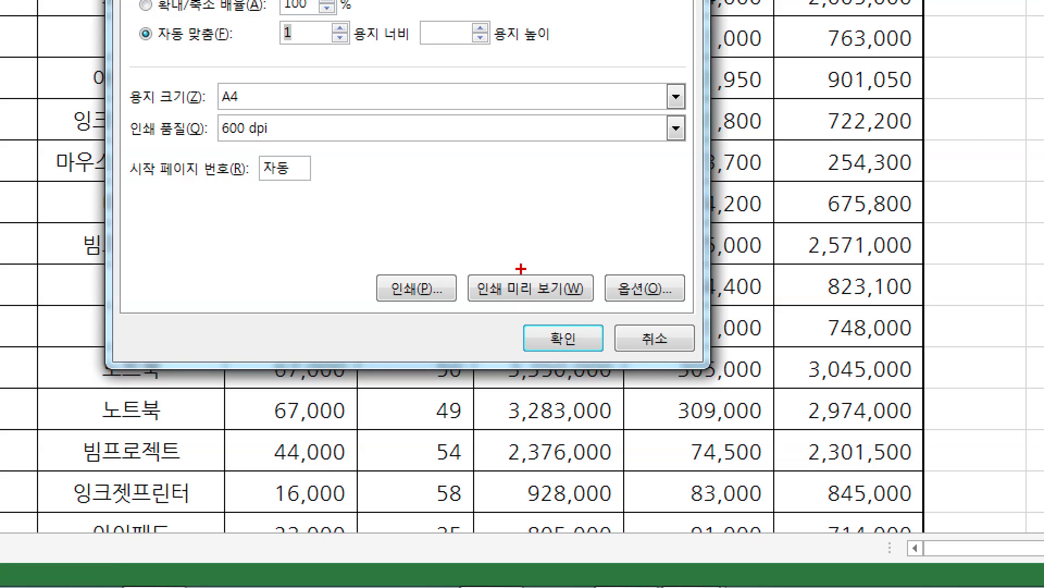
drag(521, 266, 543, 242)
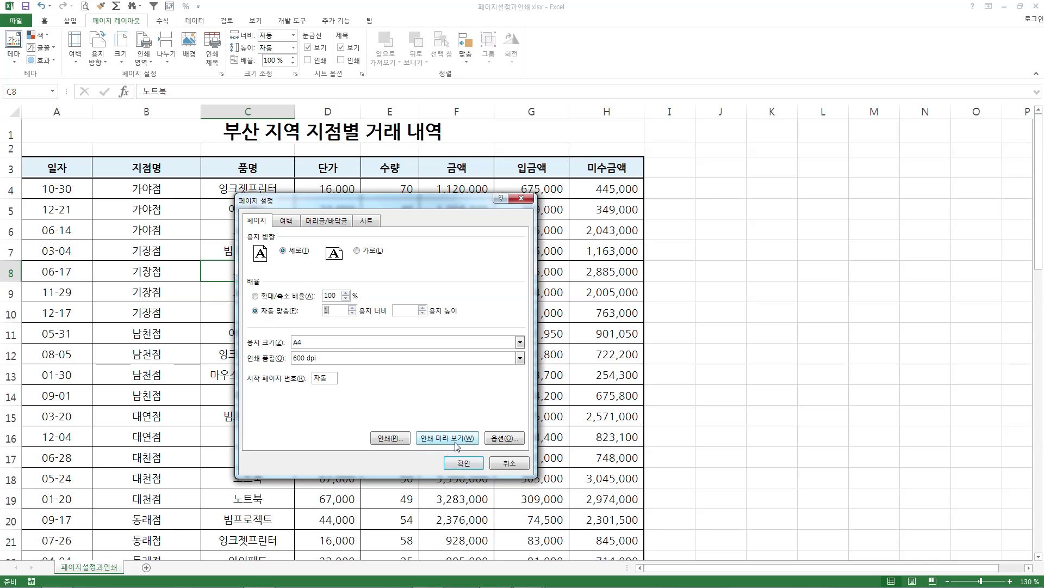
- Open the print preview for the automatic fit scaling, check the last columns and the second page, and return to the worksheet
click(531, 288)
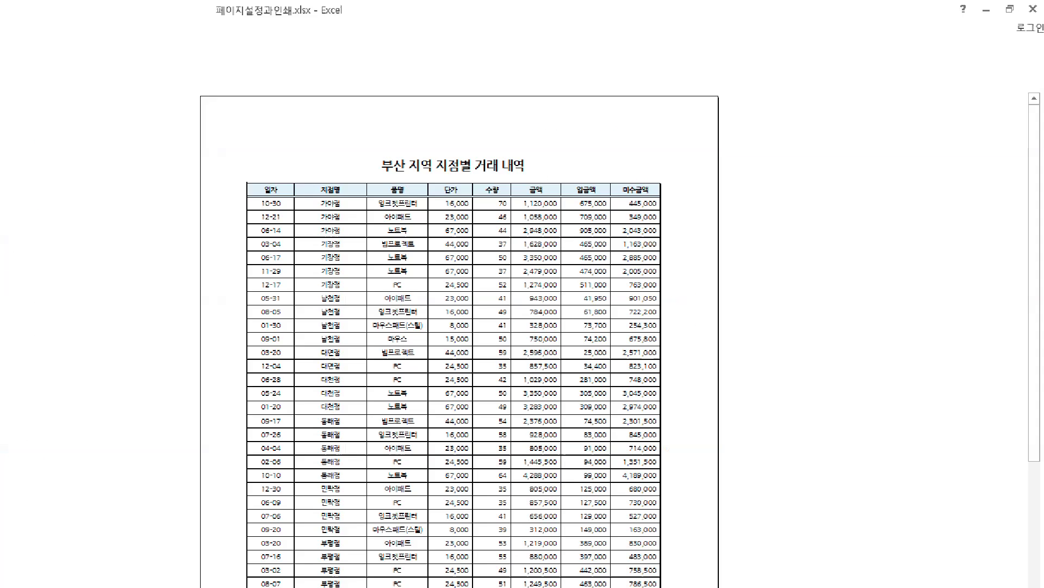
mouse_move(479, 256)
mouse_down()
mouse_move(498, 271)
mouse_move(598, 280)
mouse_move(657, 264)
mouse_up()
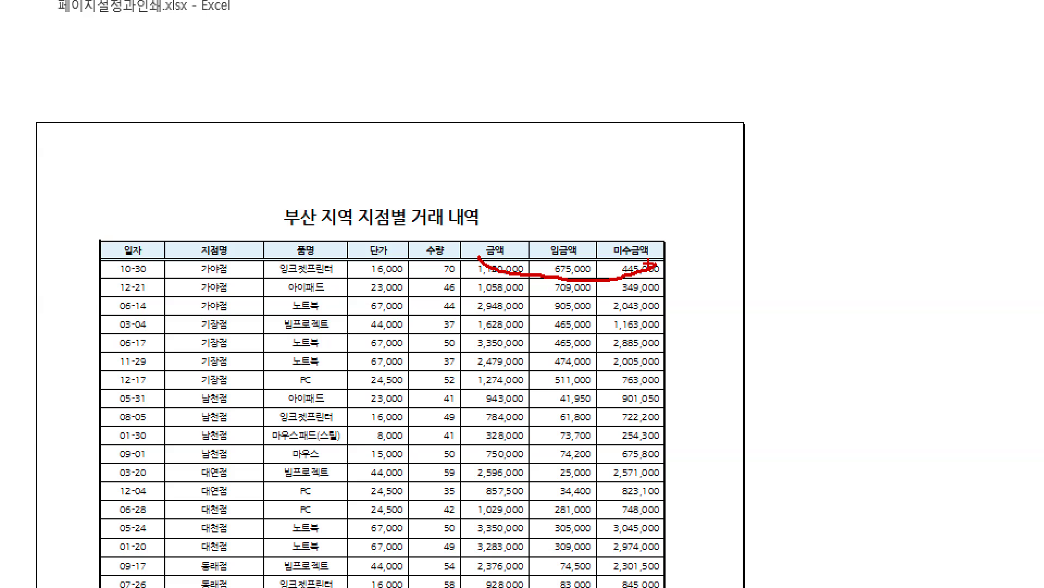
key(Escape)
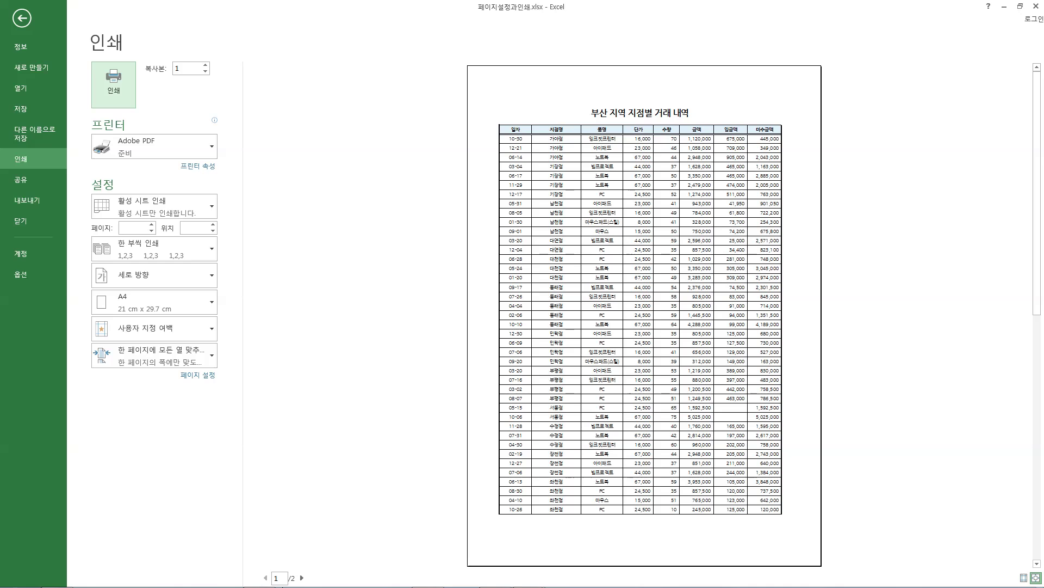
key(ctrl+1)
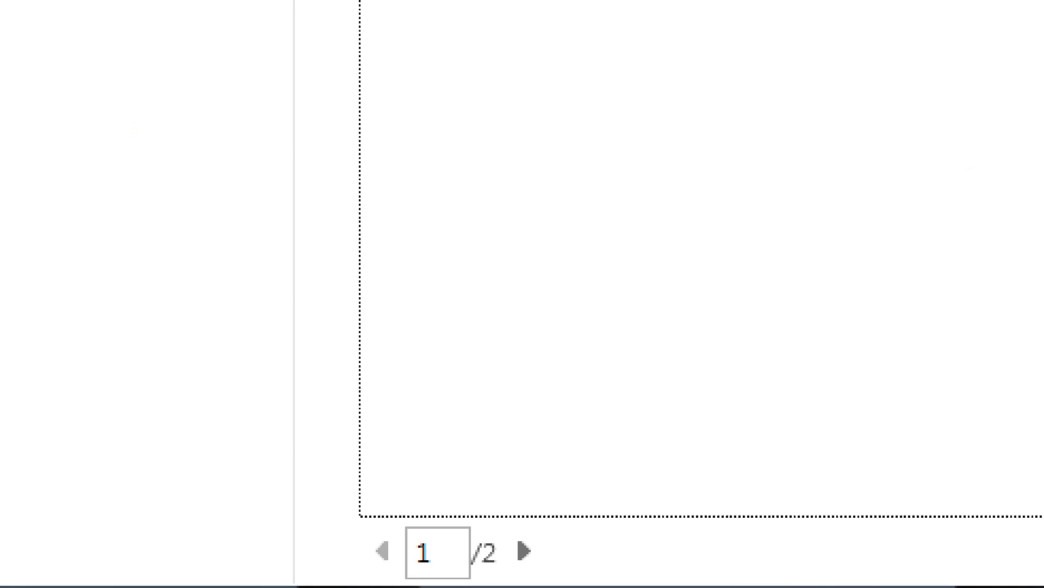
drag(462, 569, 519, 571)
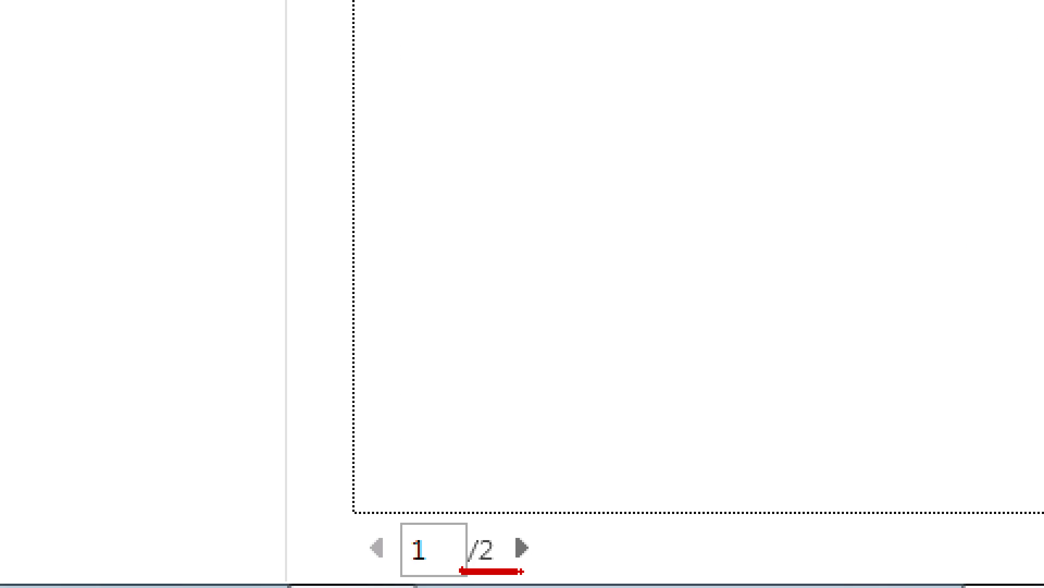
click(522, 547)
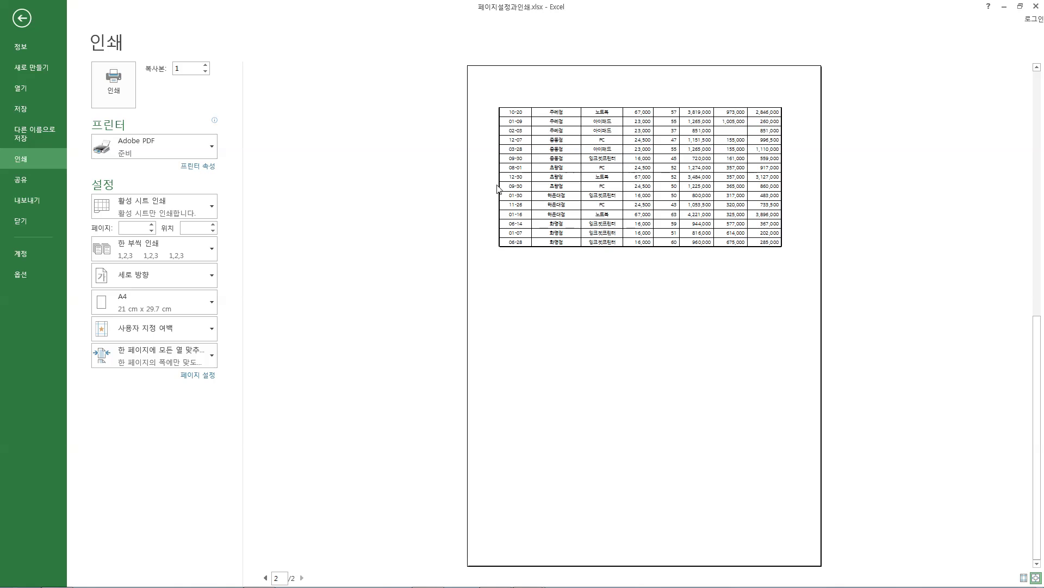
click(22, 19)
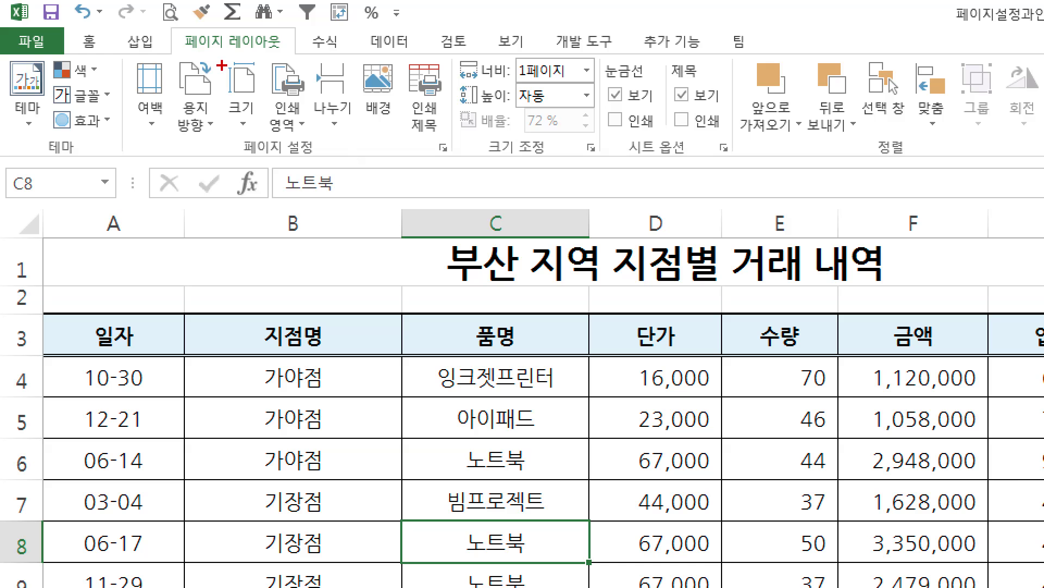
- Reopen the full Page Setup settings and set the print scaling (확대/축소 배율) to a fixed 100%
drag(200, 58, 289, 47)
mouse_move(451, 166)
mouse_down()
mouse_move(432, 126)
mouse_move(456, 162)
mouse_up()
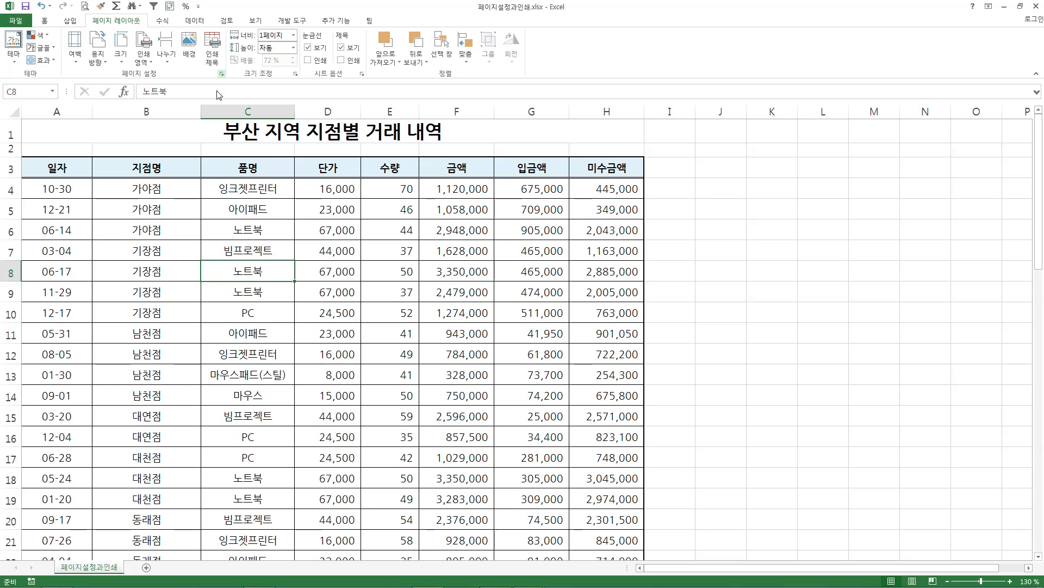
click(227, 76)
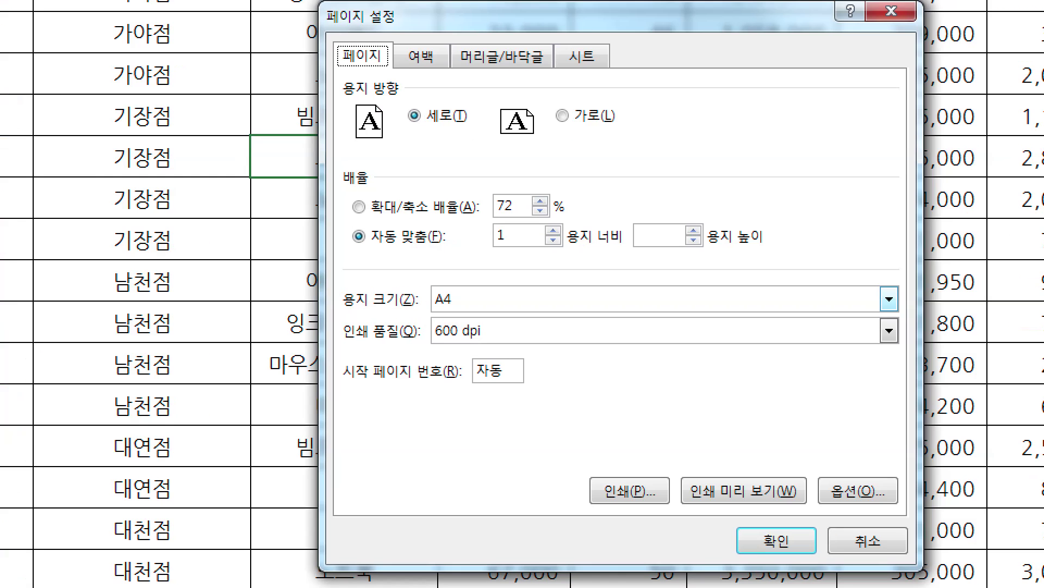
mouse_move(453, 220)
mouse_down()
mouse_move(545, 220)
mouse_move(539, 191)
mouse_move(519, 221)
mouse_up()
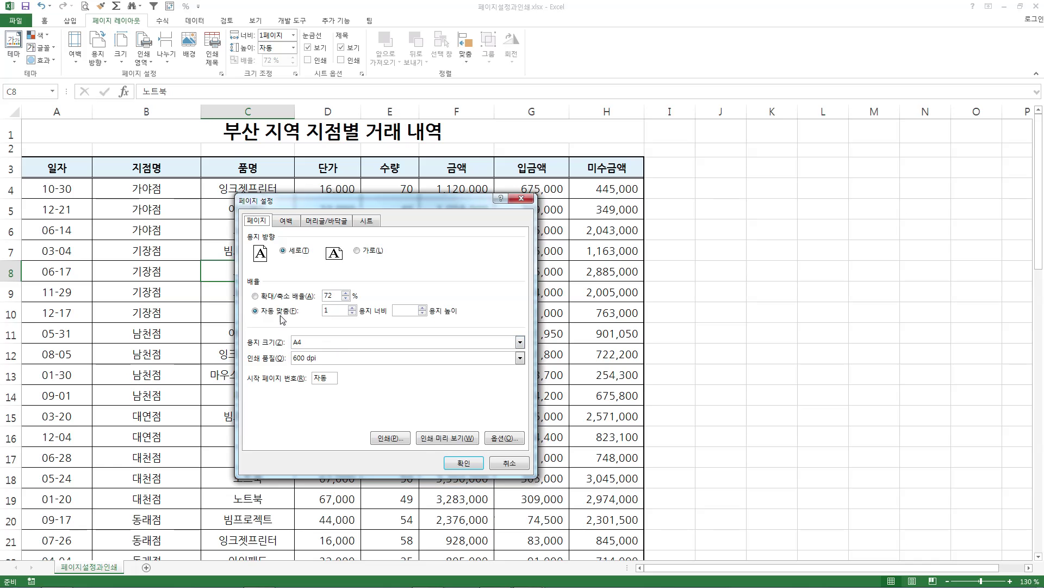
click(254, 296)
text(100)
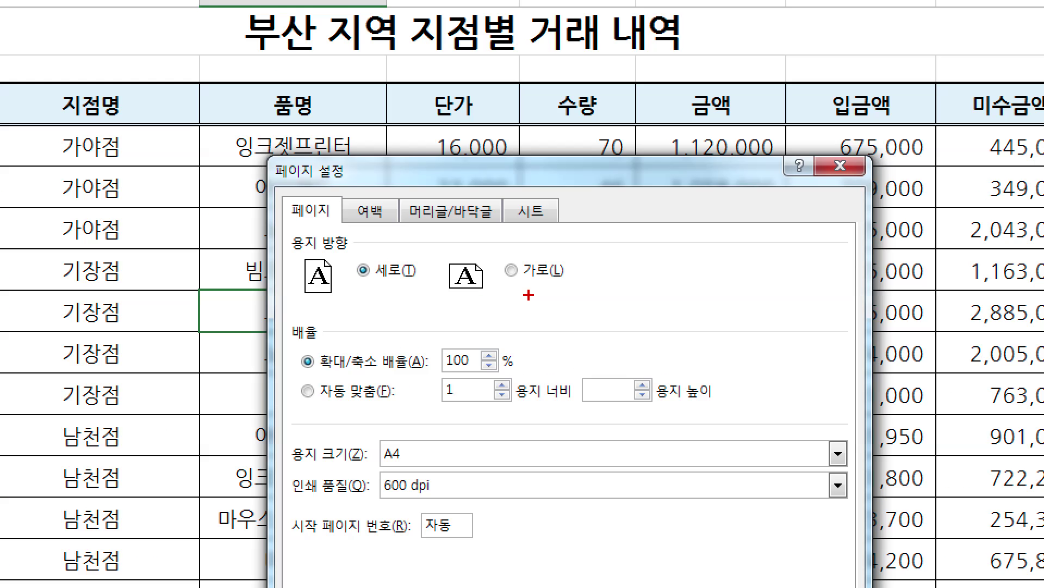
- Set the paper orientation to landscape (가로)
drag(492, 295, 571, 295)
drag(320, 374, 516, 379)
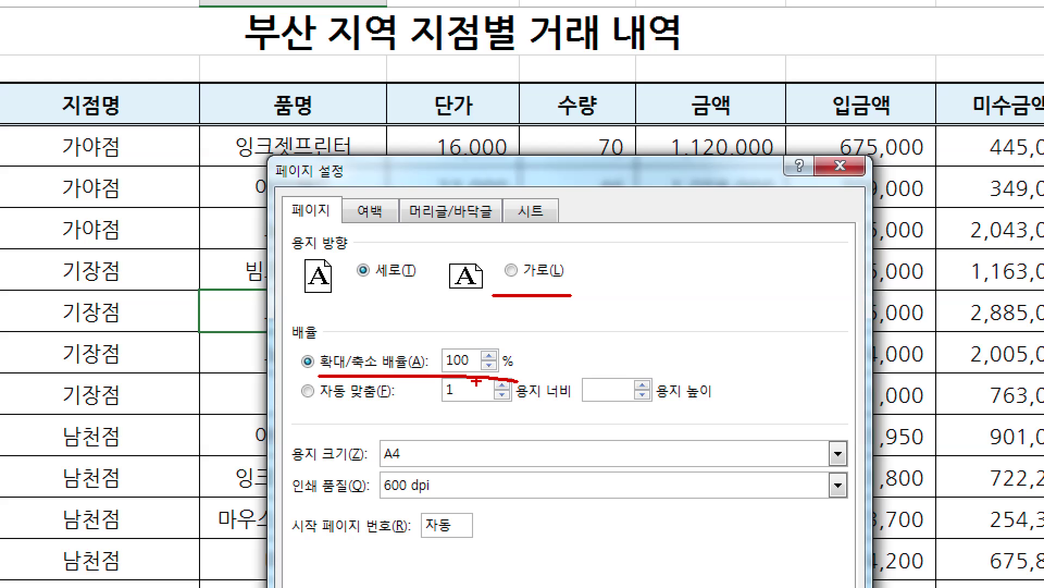
mouse_move(434, 374)
mouse_down()
mouse_move(428, 353)
mouse_move(468, 330)
mouse_move(517, 373)
mouse_up()
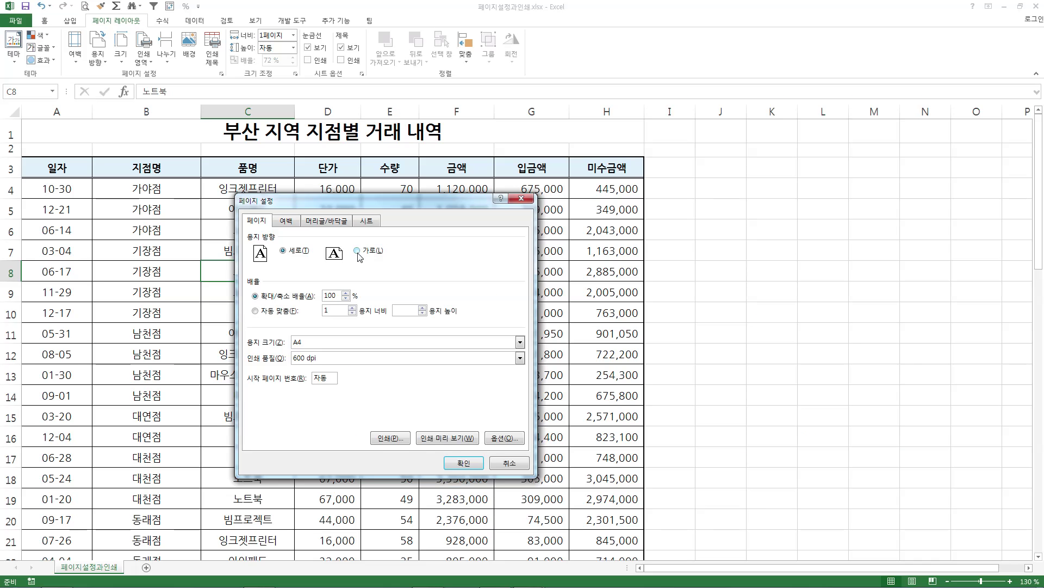
click(512, 272)
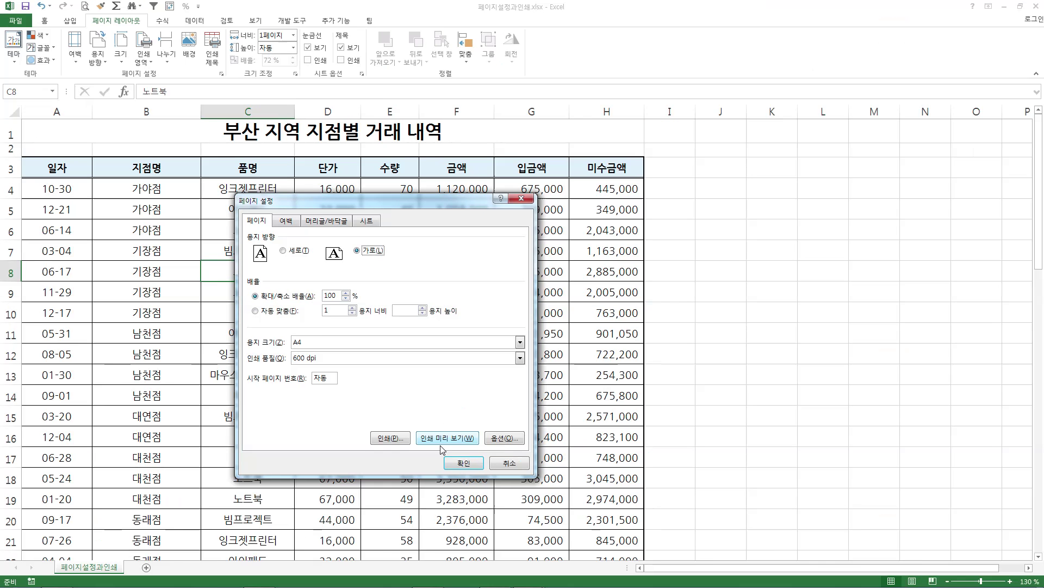
- Preview the landscape printout, check the columns along the table's right side, and return to the worksheet
click(537, 305)
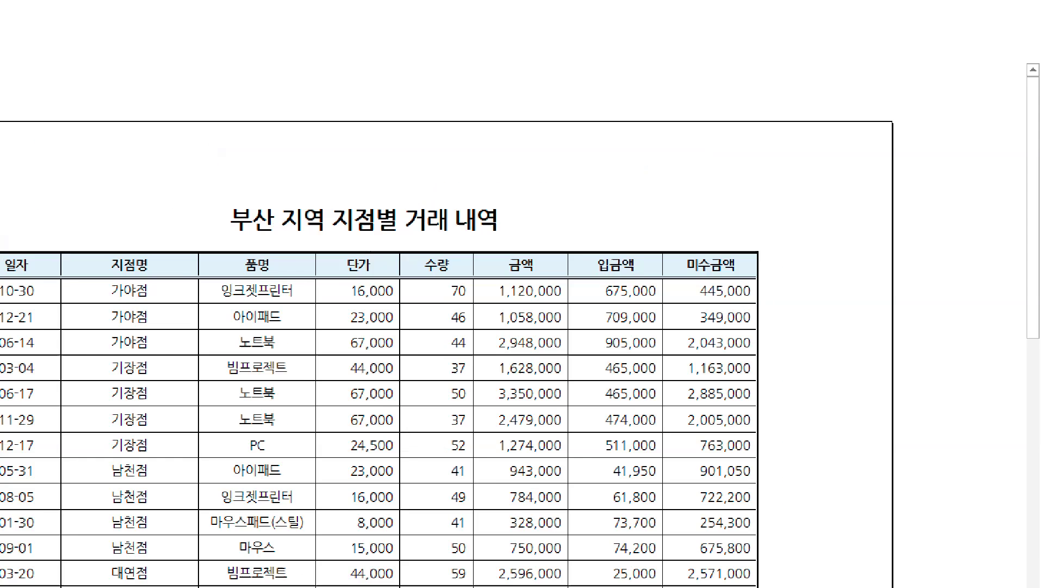
drag(397, 278, 676, 281)
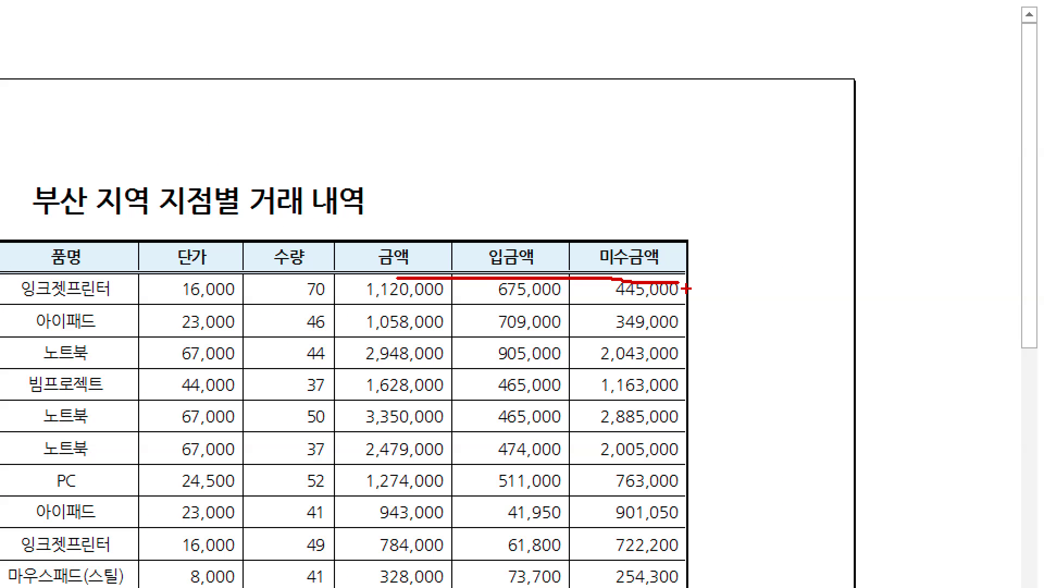
key(Escape)
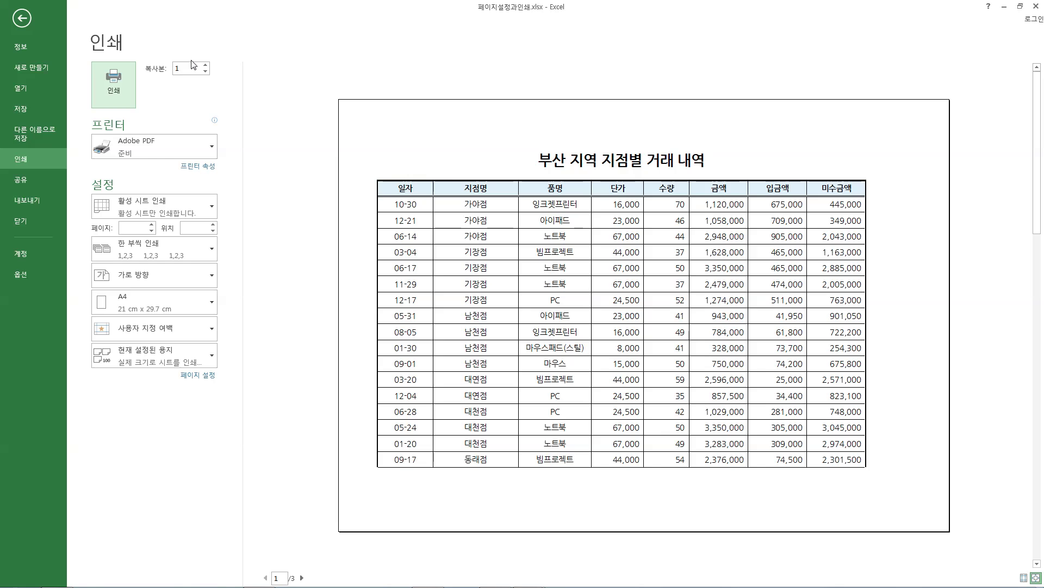
click(22, 19)
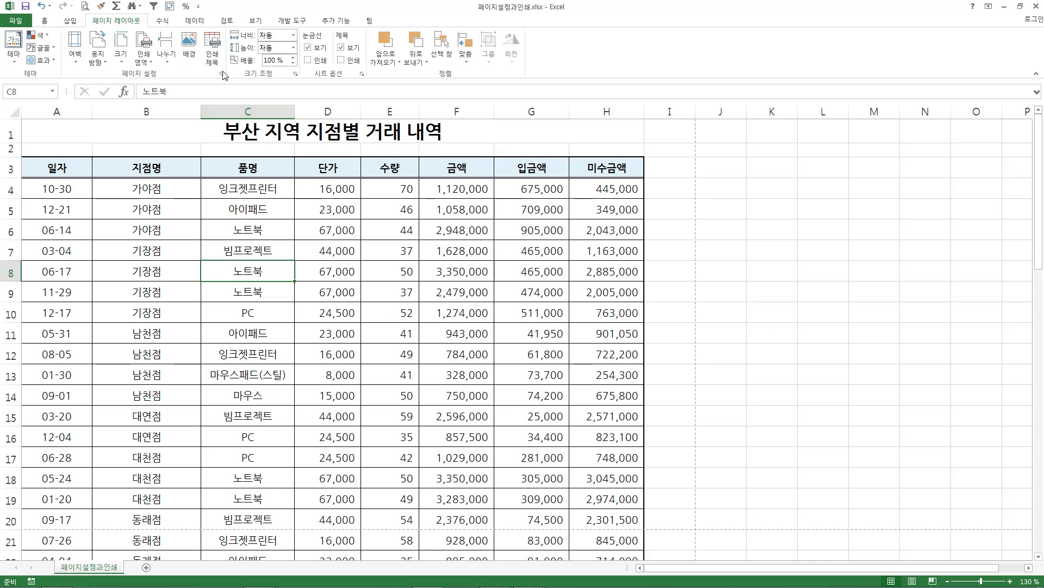
- Reopen the Page Setup margin settings and center the table horizontally (가로) on the page
click(224, 73)
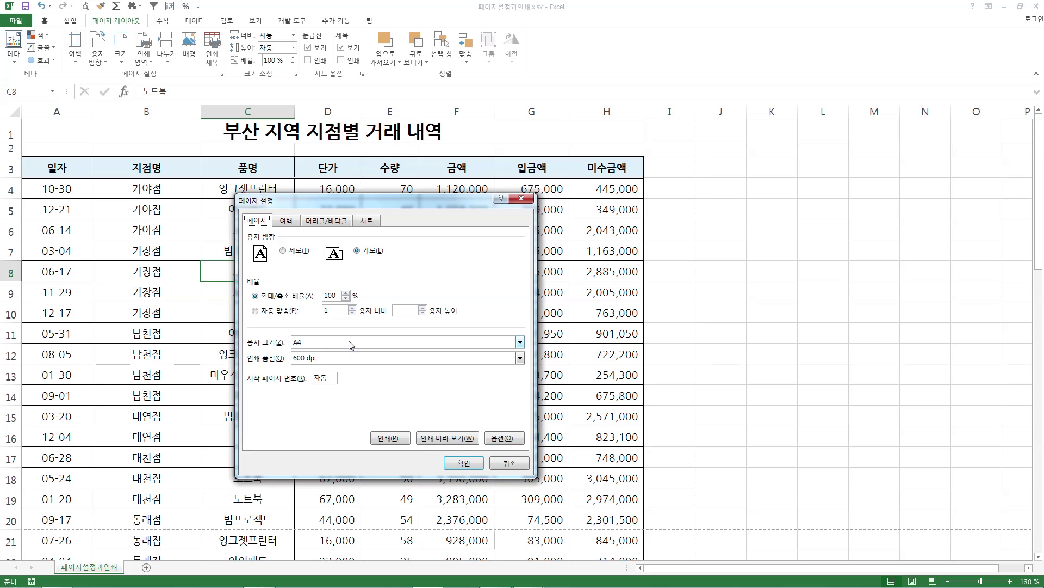
click(287, 221)
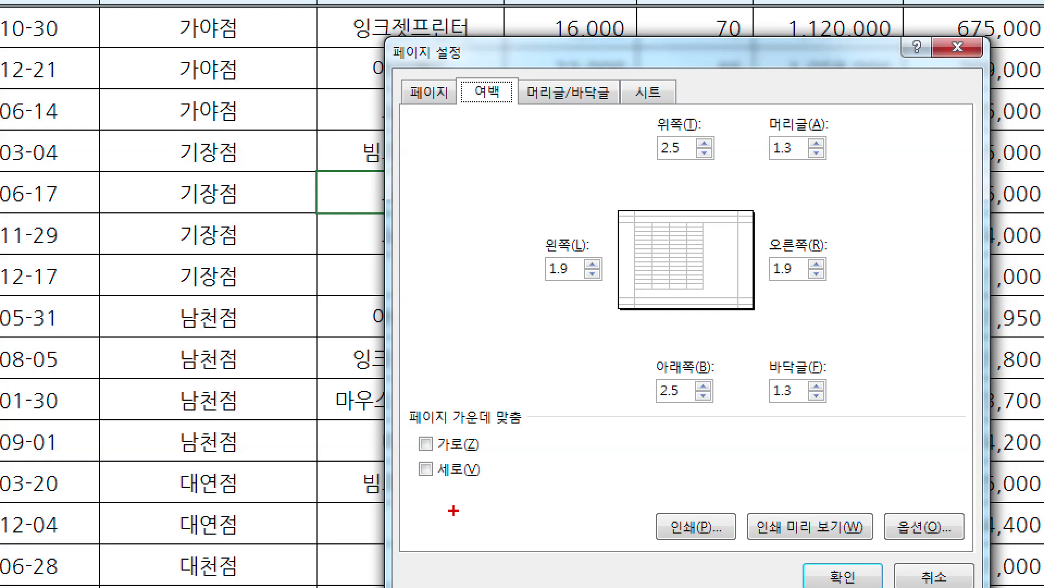
drag(408, 402, 405, 491)
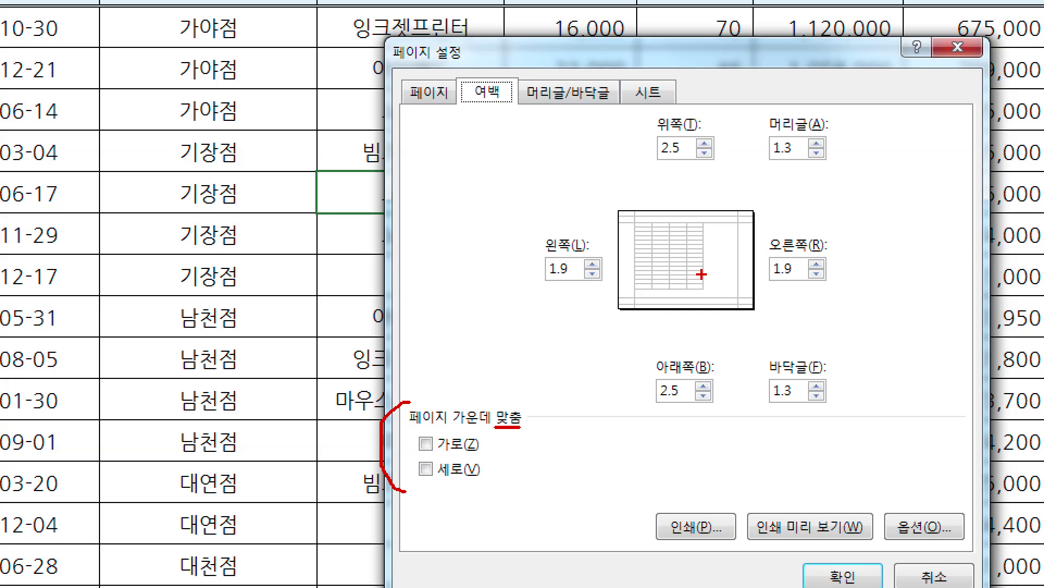
drag(718, 247, 647, 262)
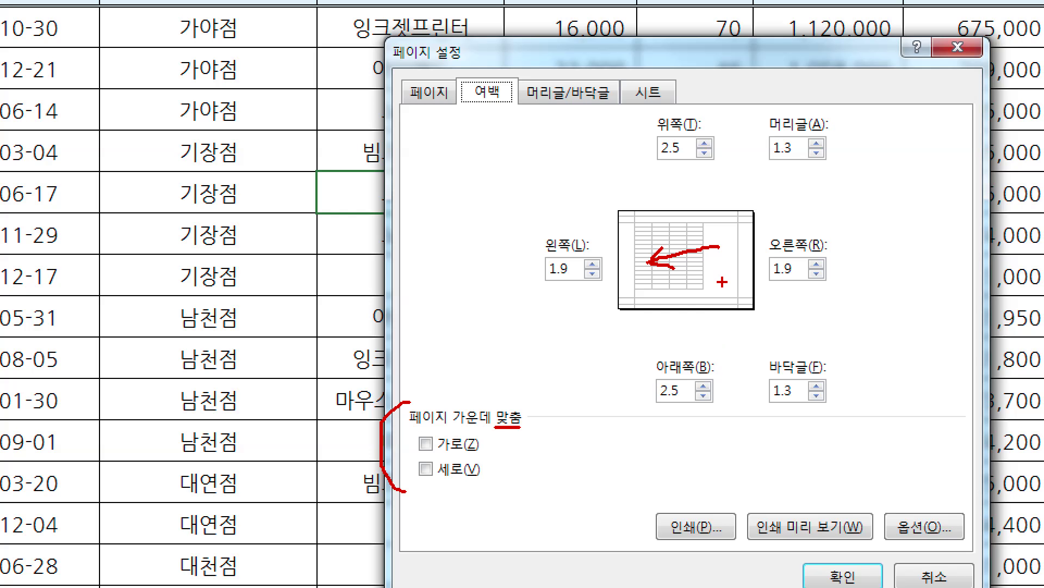
drag(711, 278, 650, 274)
drag(685, 230, 722, 270)
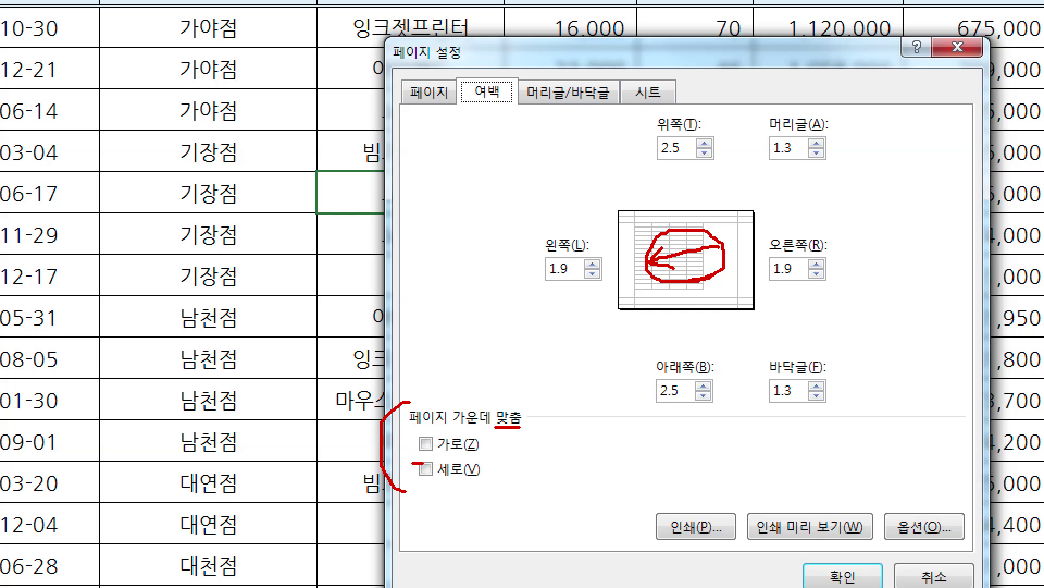
drag(423, 463, 532, 463)
drag(417, 439, 434, 426)
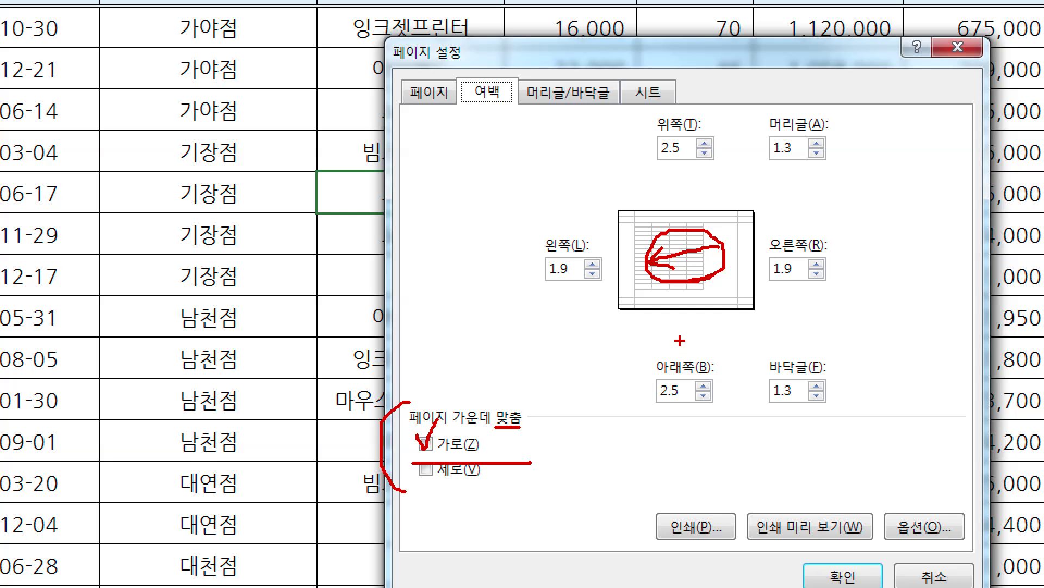
mouse_move(685, 279)
mouse_down()
mouse_move(638, 263)
mouse_move(714, 264)
mouse_up()
drag(427, 486, 470, 485)
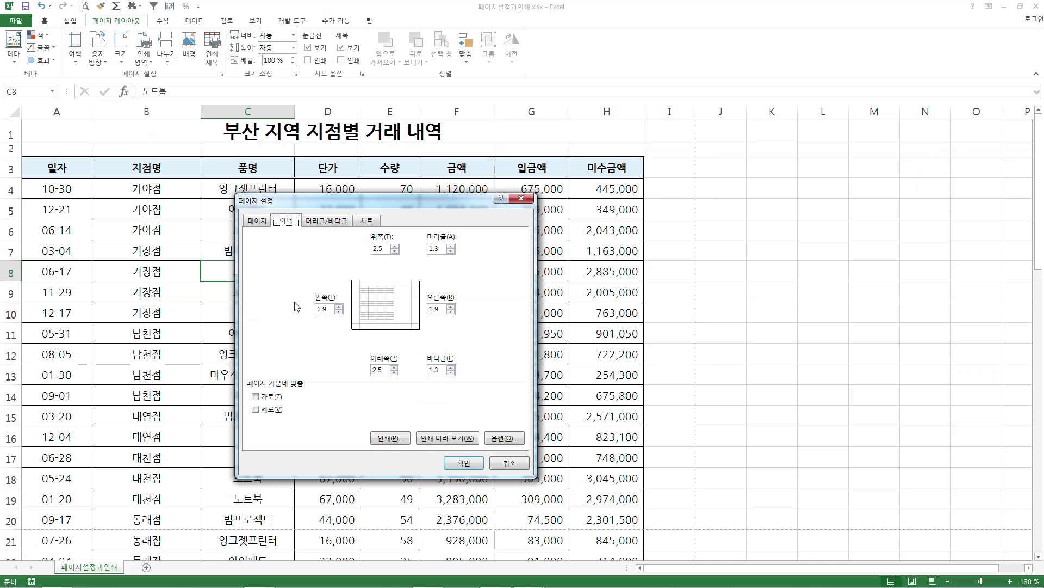
click(425, 444)
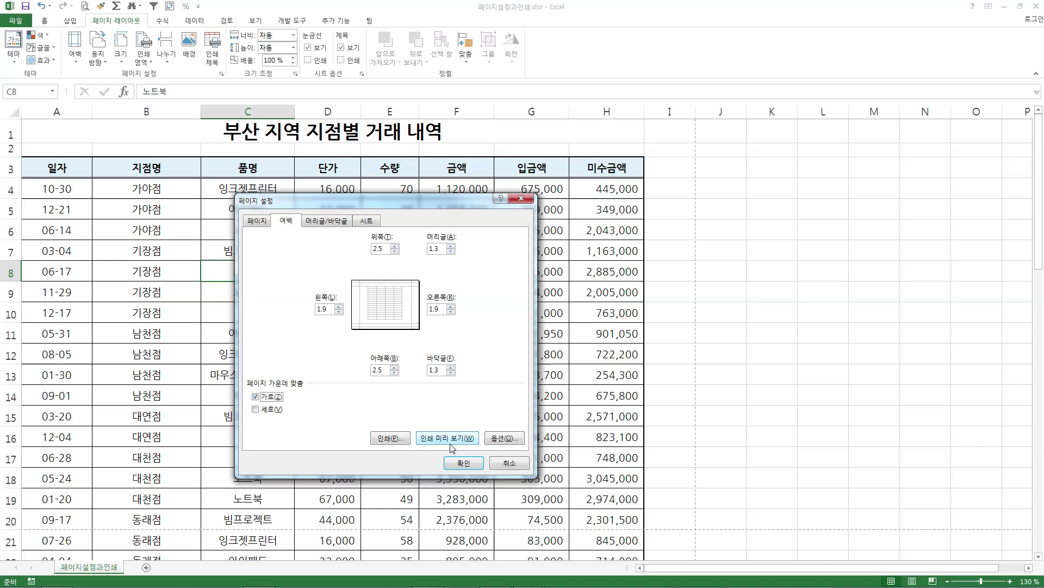
- Open the print preview, page through to the last page, and go back to the first page
click(707, 358)
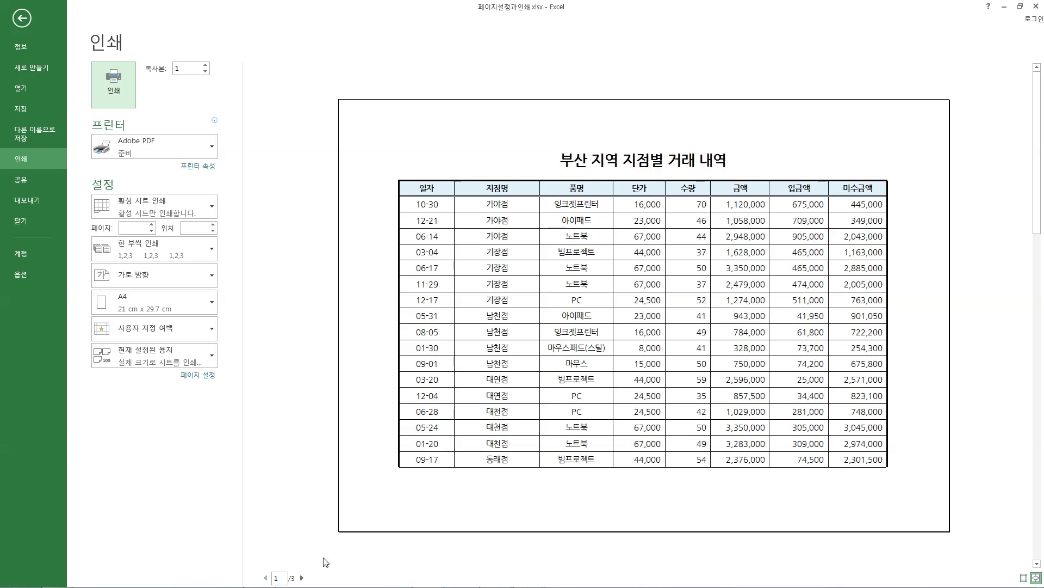
click(301, 578)
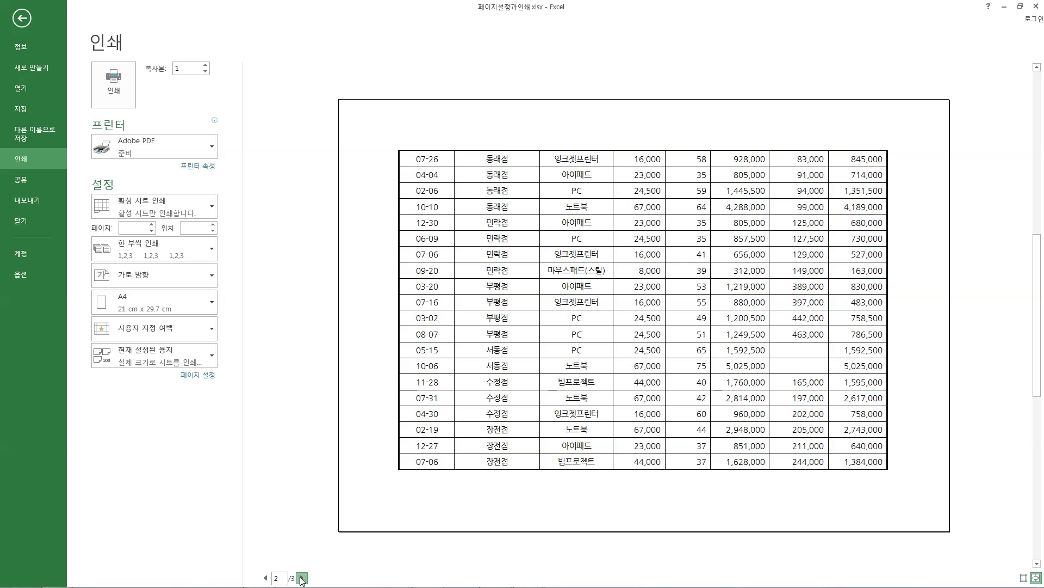
click(301, 578)
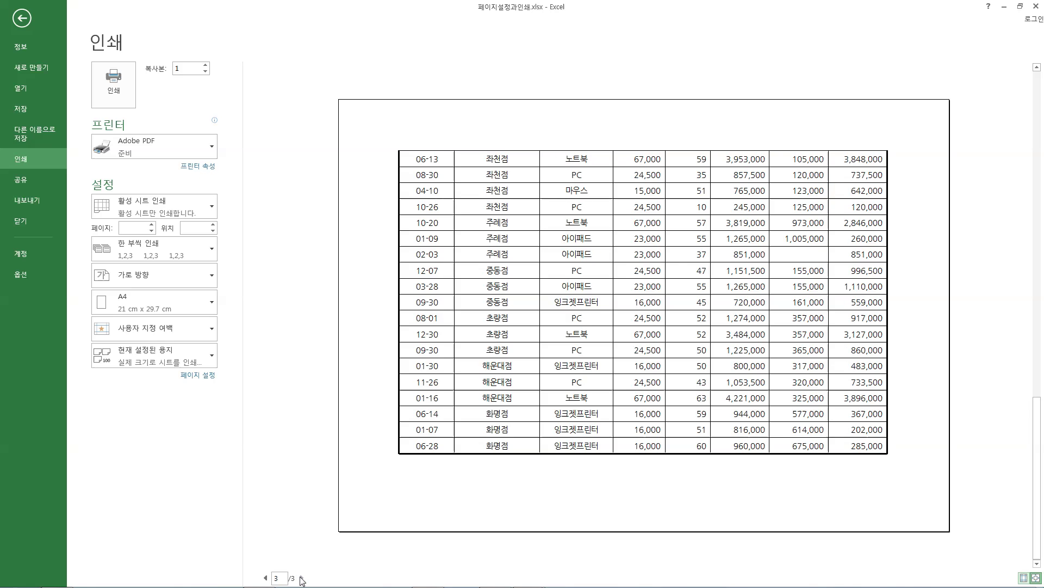
click(266, 578)
click(265, 578)
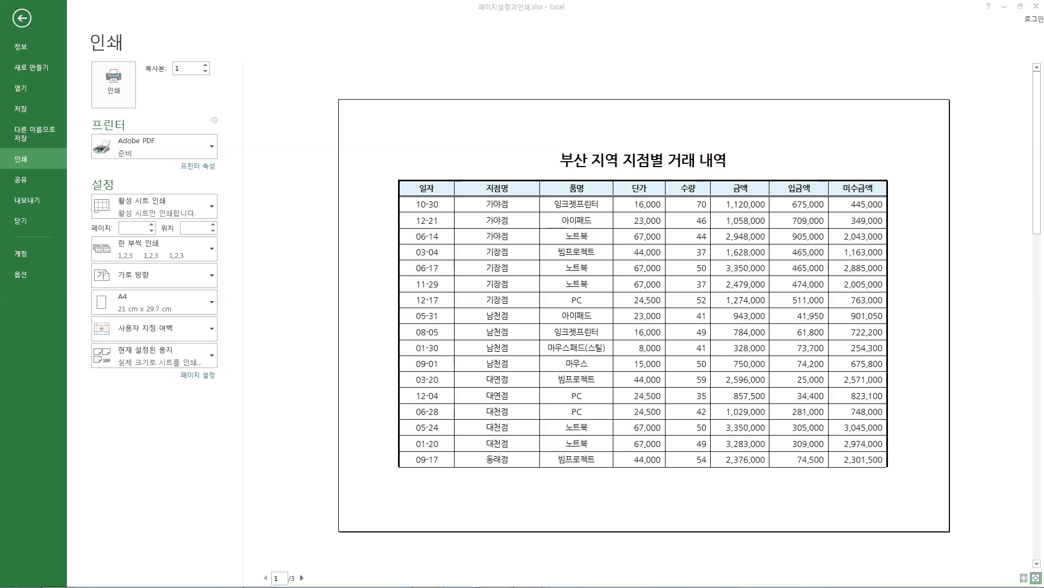
- Compare the first page's header row with the top of the table on the second preview page
click(435, 165)
click(305, 578)
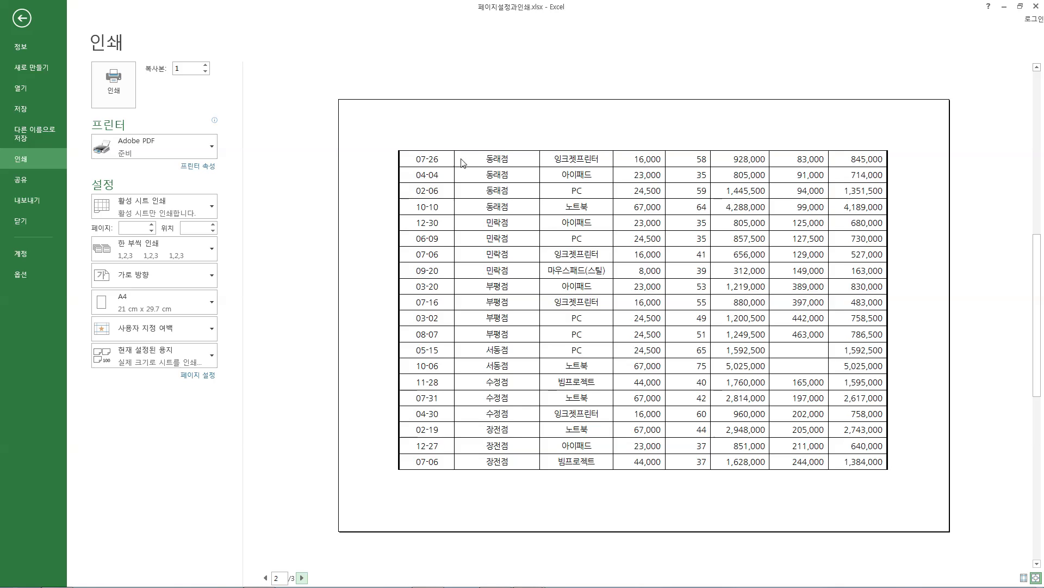
mouse_move(399, 148)
mouse_down()
mouse_move(419, 132)
mouse_move(896, 139)
mouse_move(870, 147)
mouse_up()
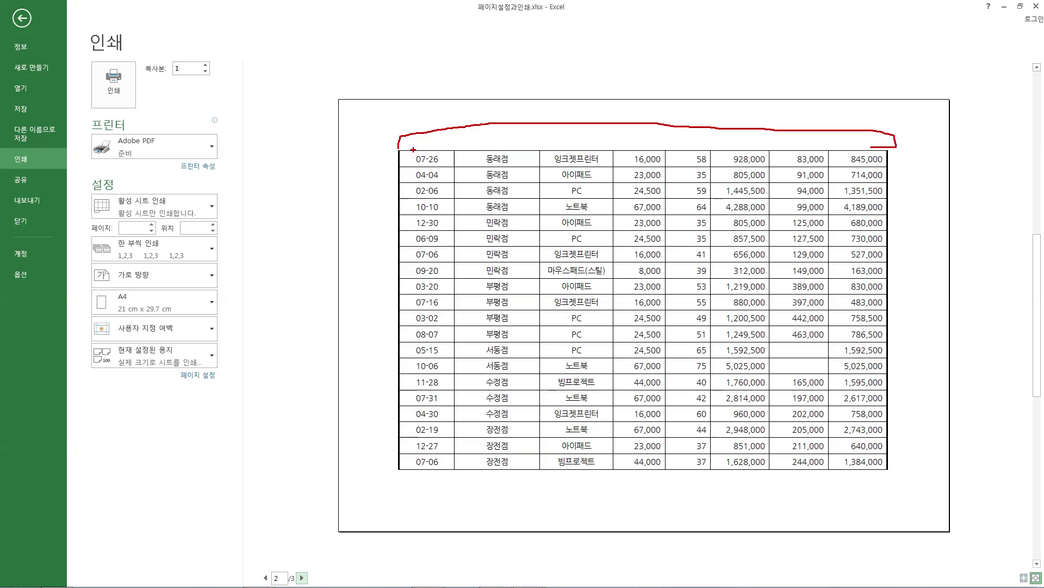
- Page through the print preview to check the top of each page for column headings, and return to the worksheet
drag(400, 148, 479, 148)
key(Escape)
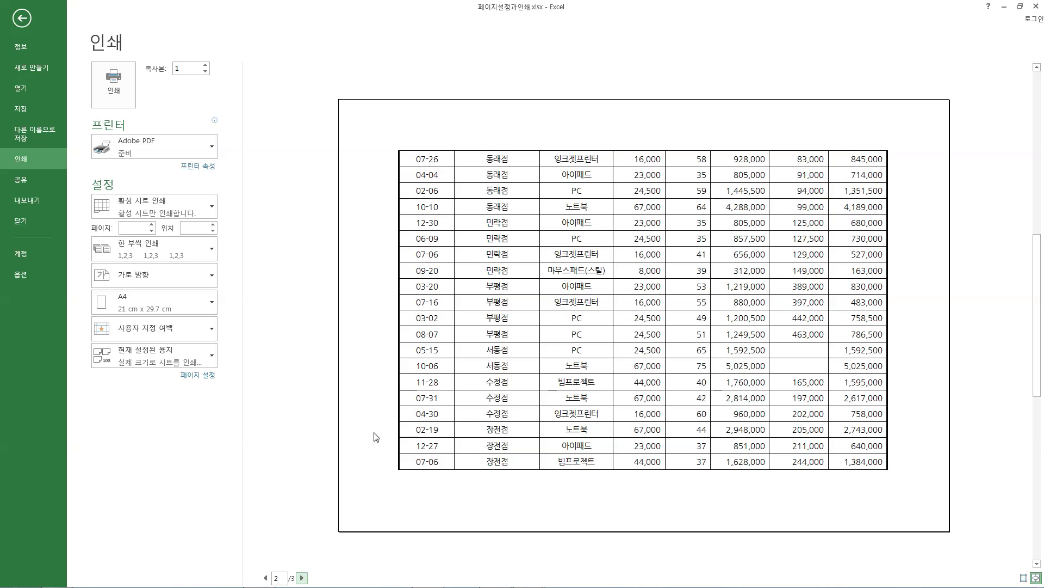
click(302, 578)
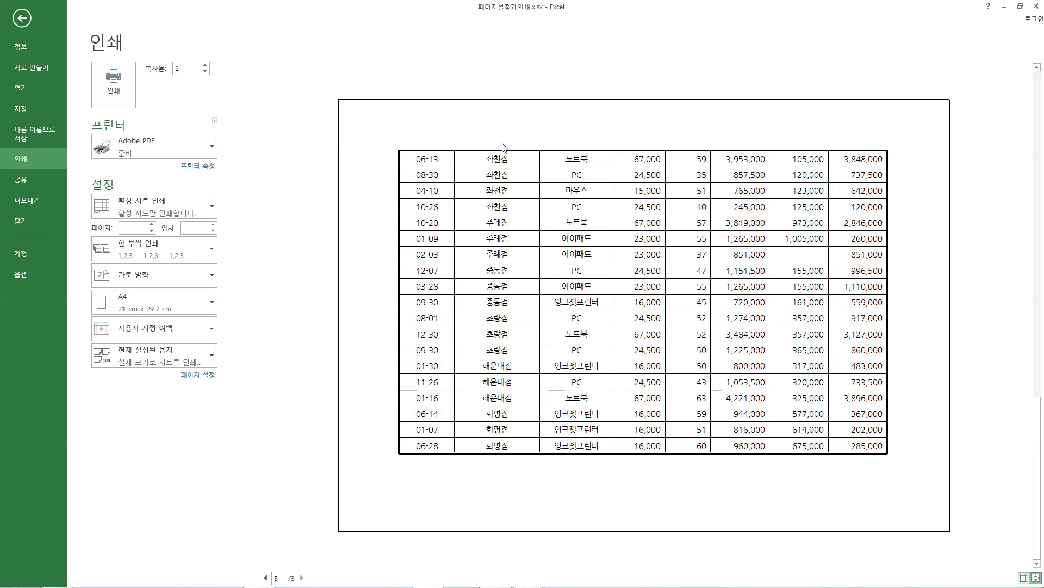
click(266, 577)
click(266, 578)
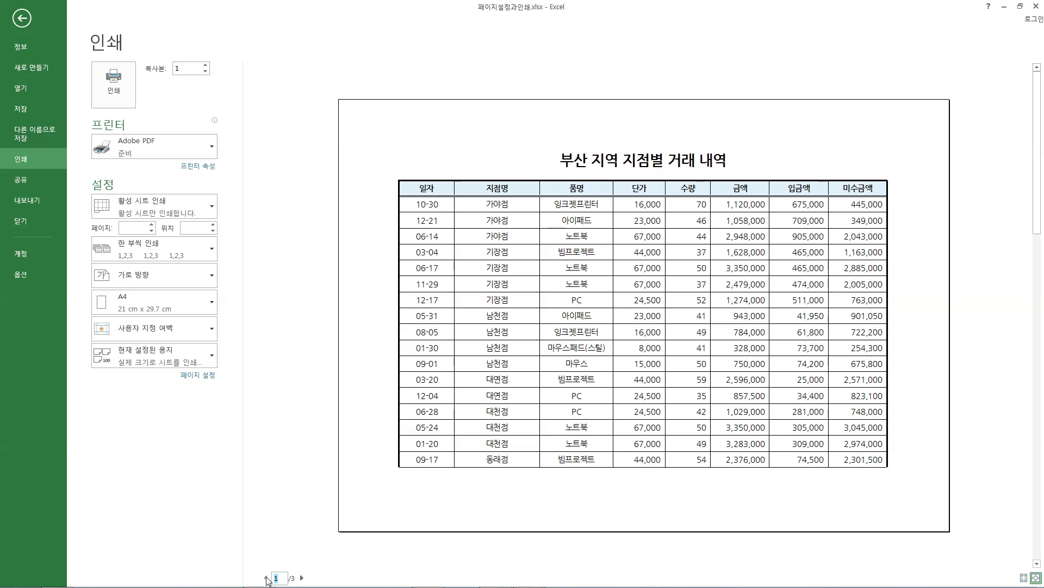
click(302, 577)
click(302, 578)
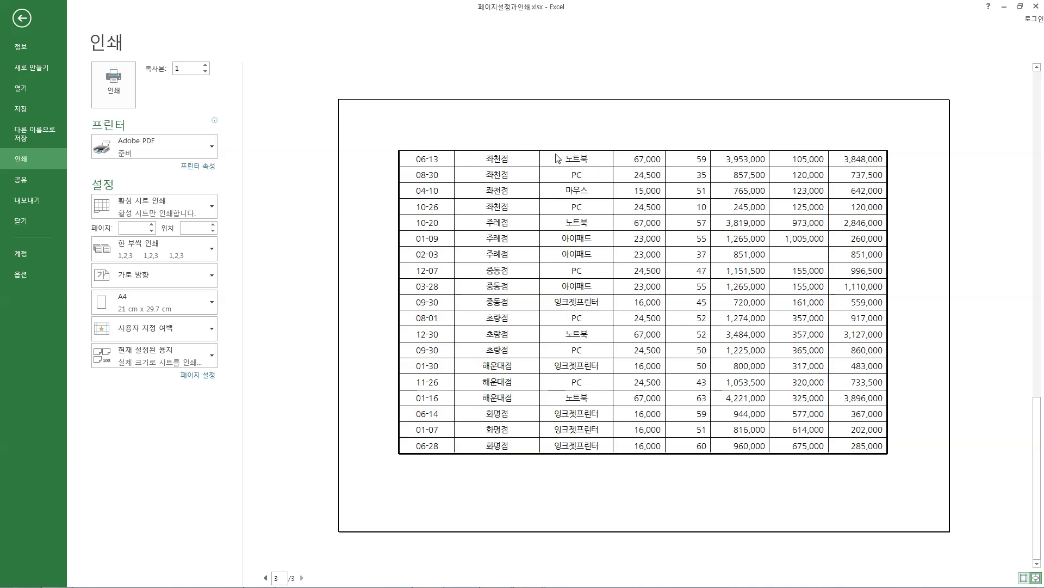
click(29, 21)
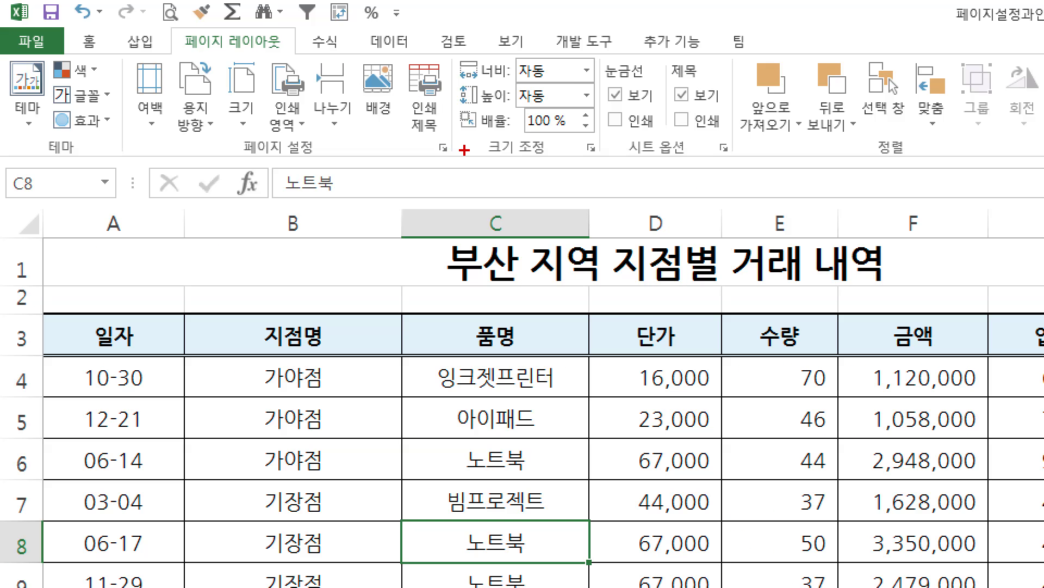
- Set rows 1 to 3 ($1:$3) as the print title rows to repeat (반복할 행) in the Page Setup sheet settings
mouse_move(457, 165)
mouse_down()
mouse_move(454, 130)
mouse_move(462, 161)
mouse_up()
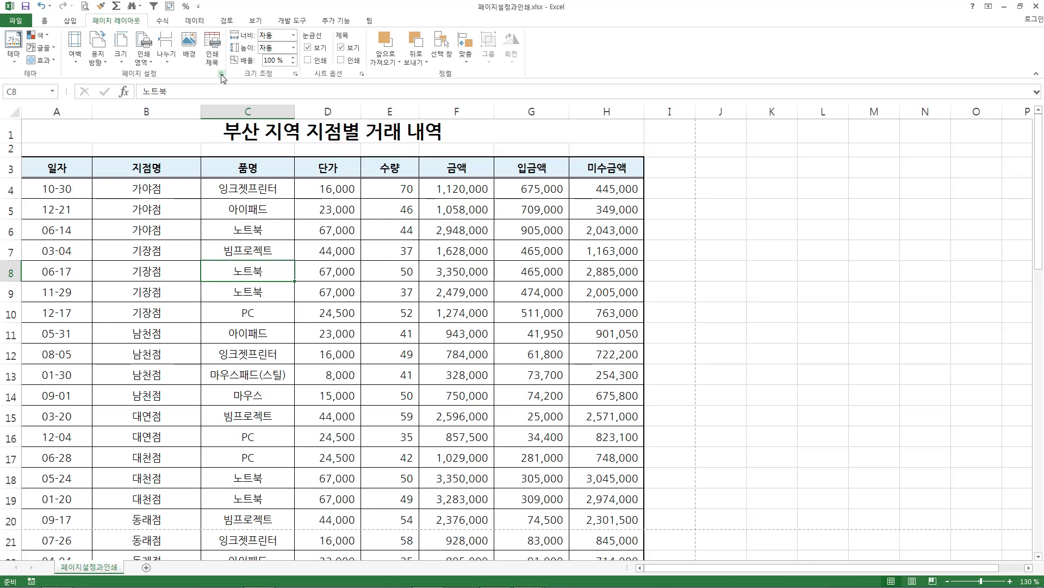
click(444, 147)
click(366, 221)
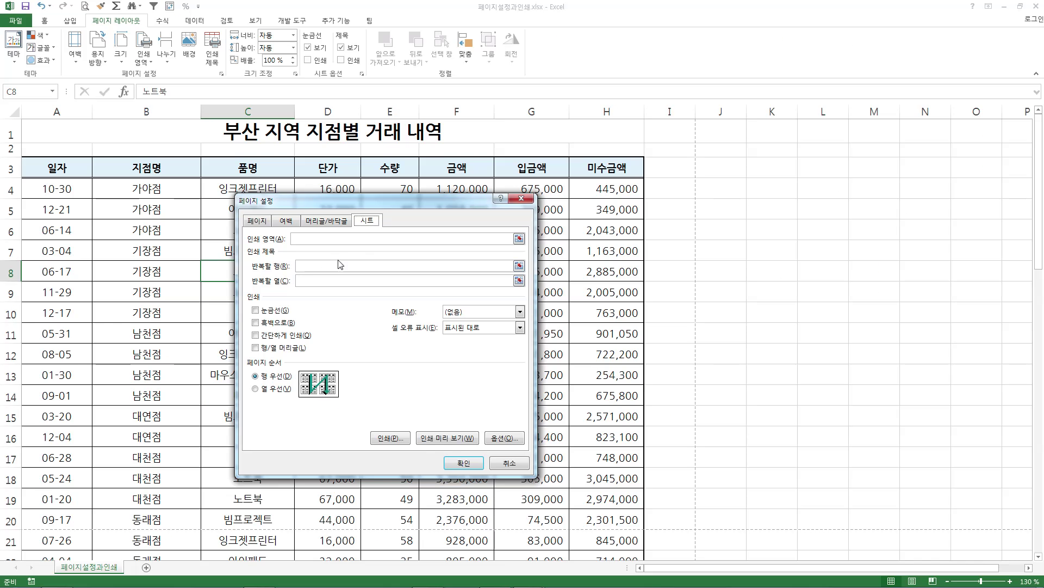
click(422, 291)
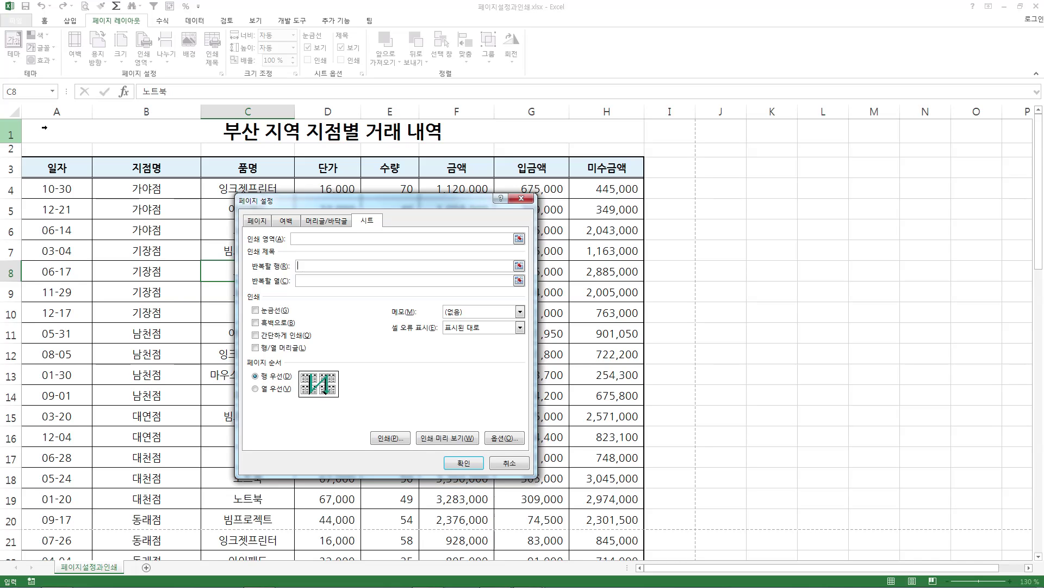
click(36, 170)
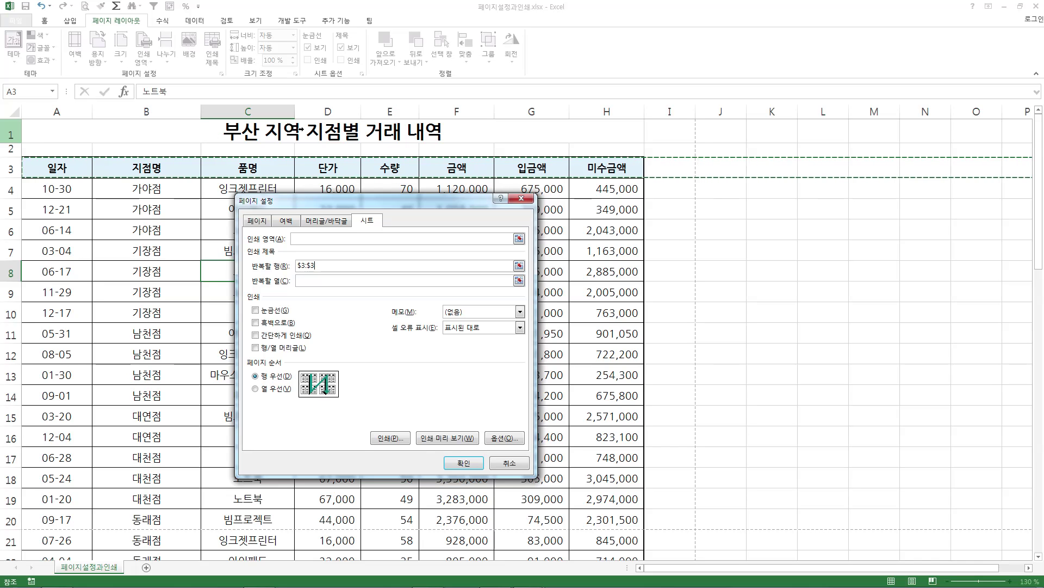
drag(11, 134, 48, 169)
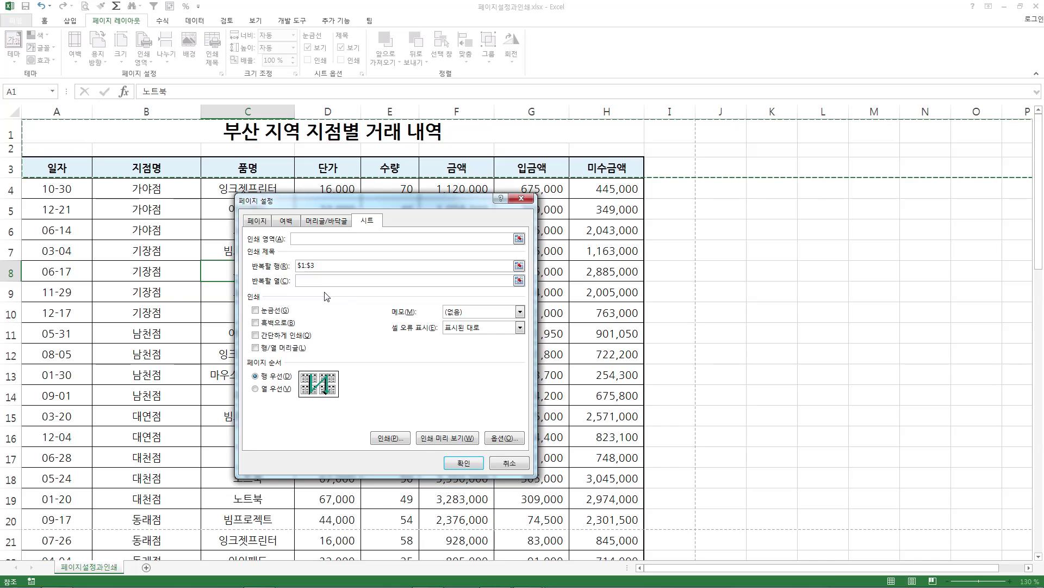
- Preview the printout, check the repeated title rows on every page, go back to the first page, and return to the worksheet
click(439, 438)
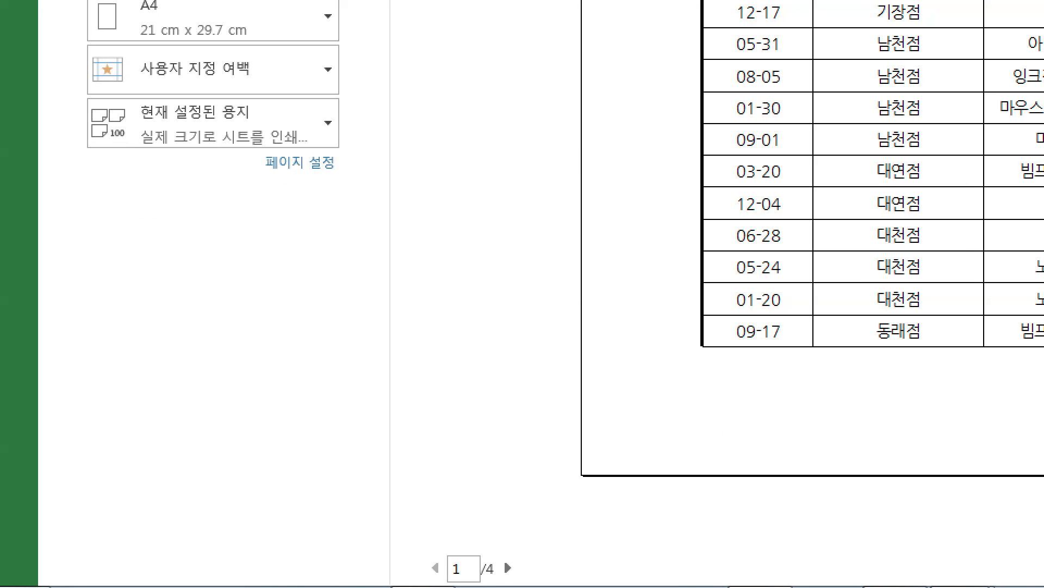
click(508, 567)
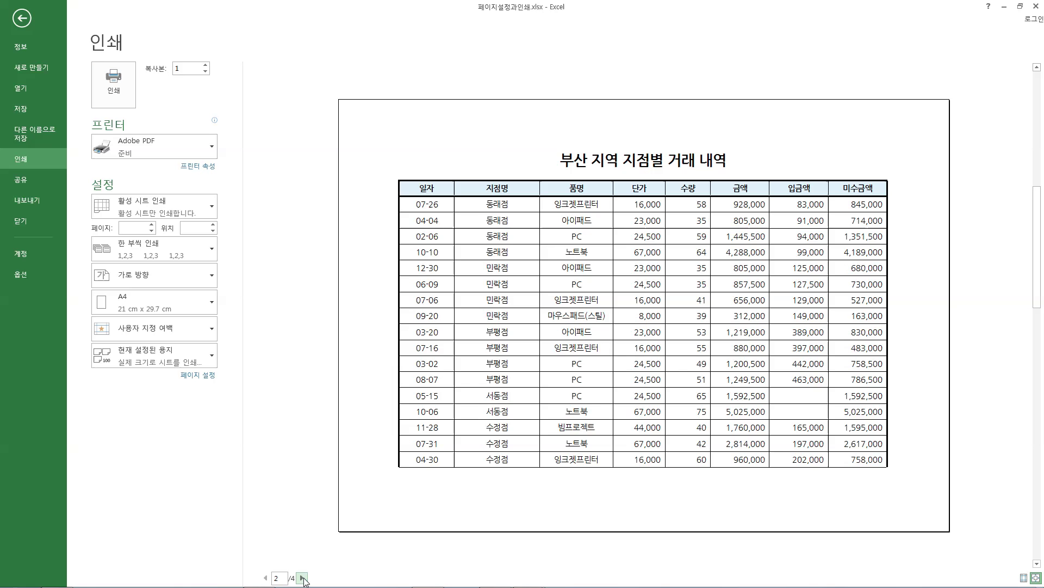
click(302, 578)
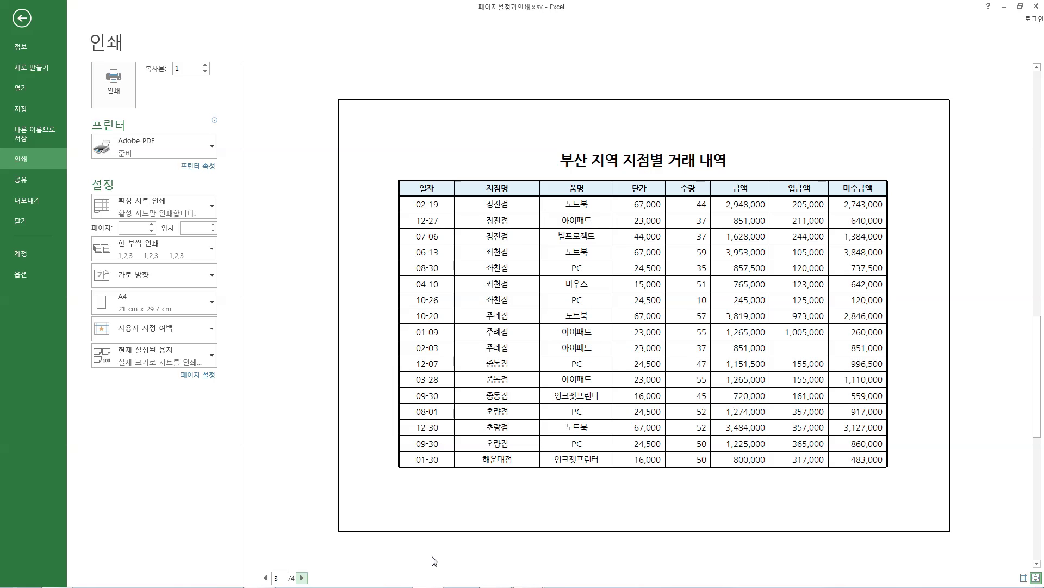
click(302, 578)
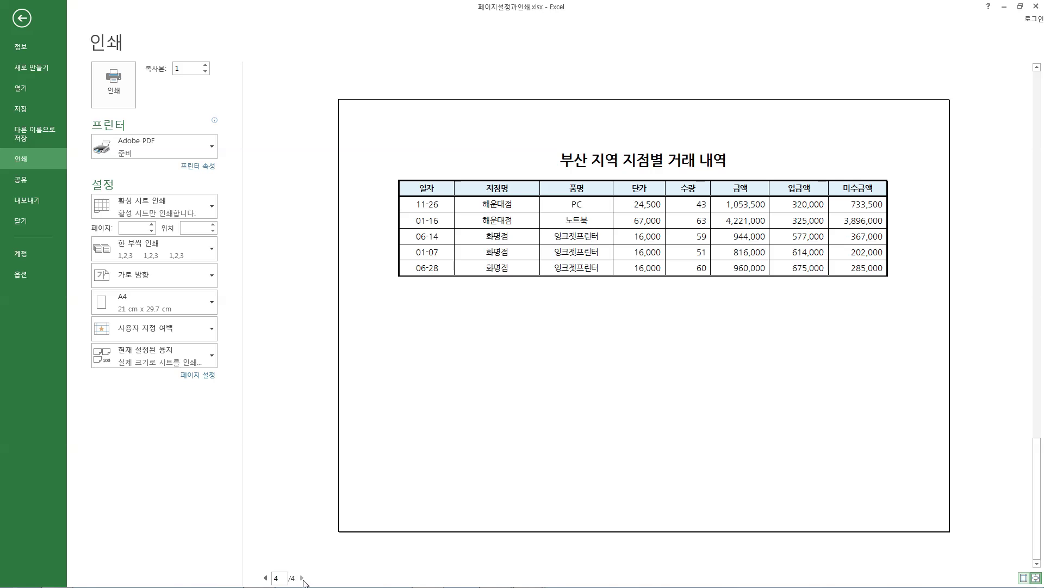
click(266, 578)
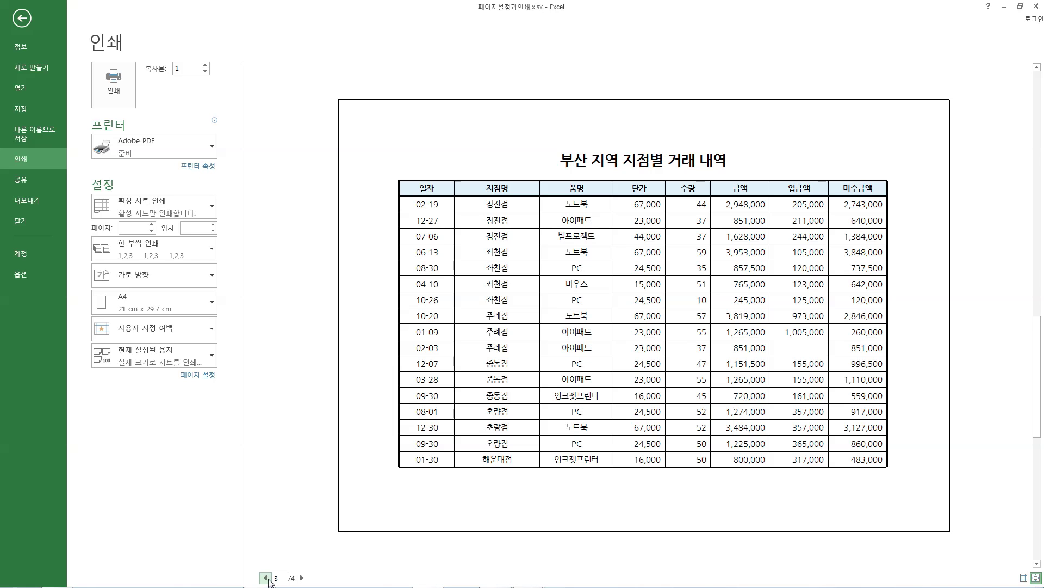
click(266, 579)
click(267, 578)
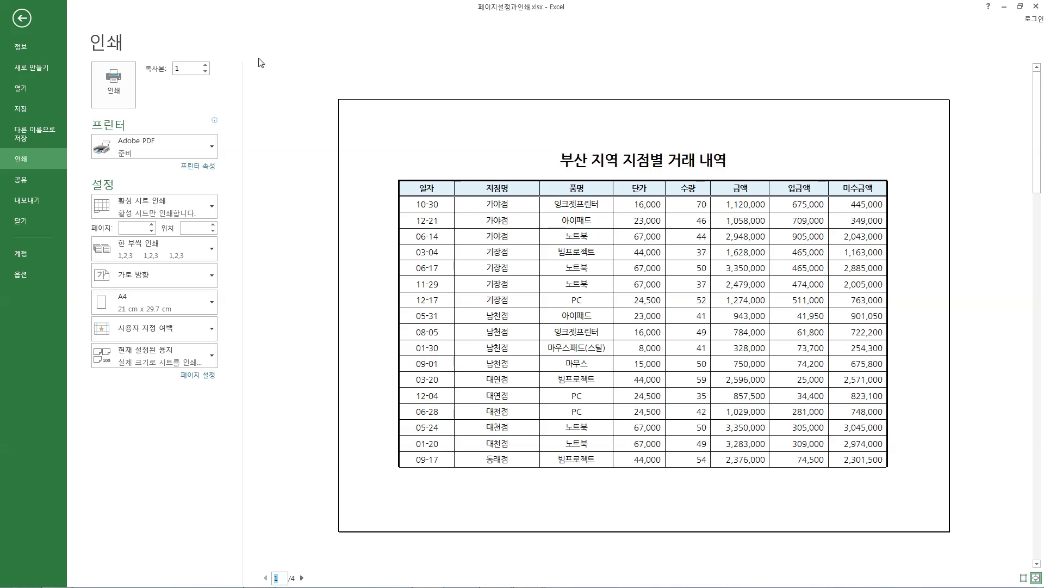
click(23, 19)
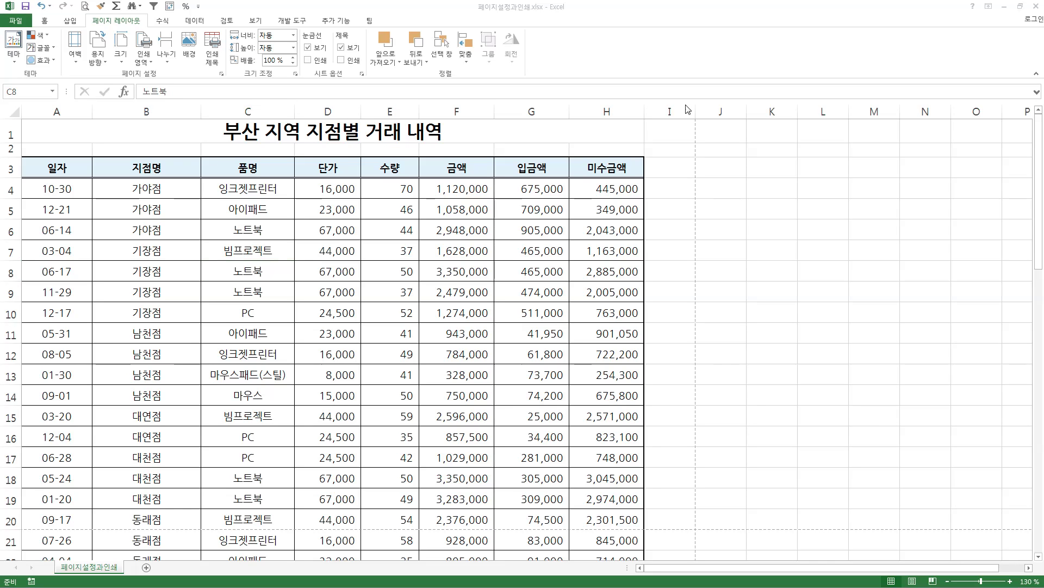
- Reopen the print preview, check the area below the table on the first page, and return to the worksheet
click(26, 20)
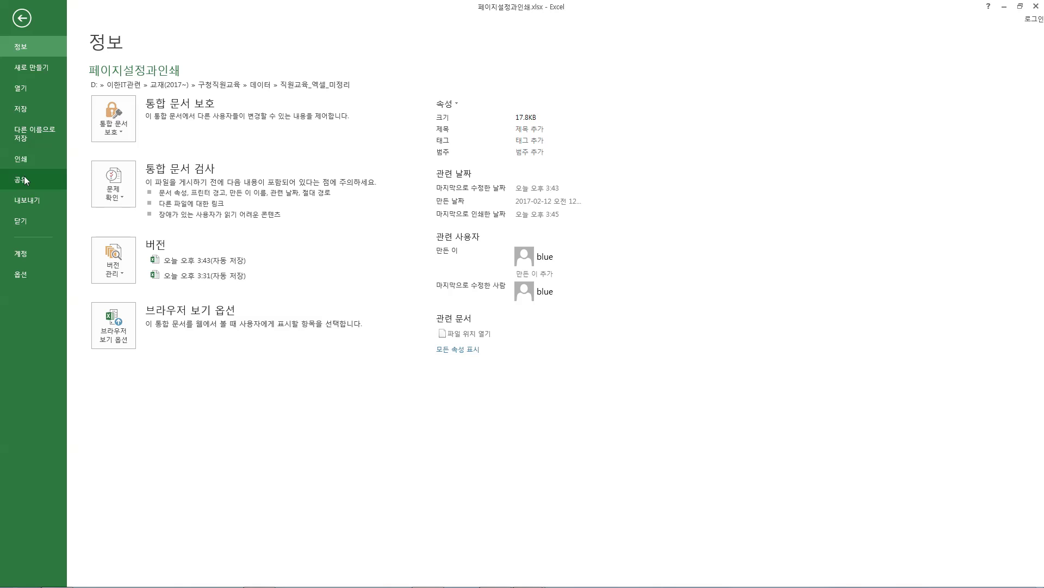
click(23, 160)
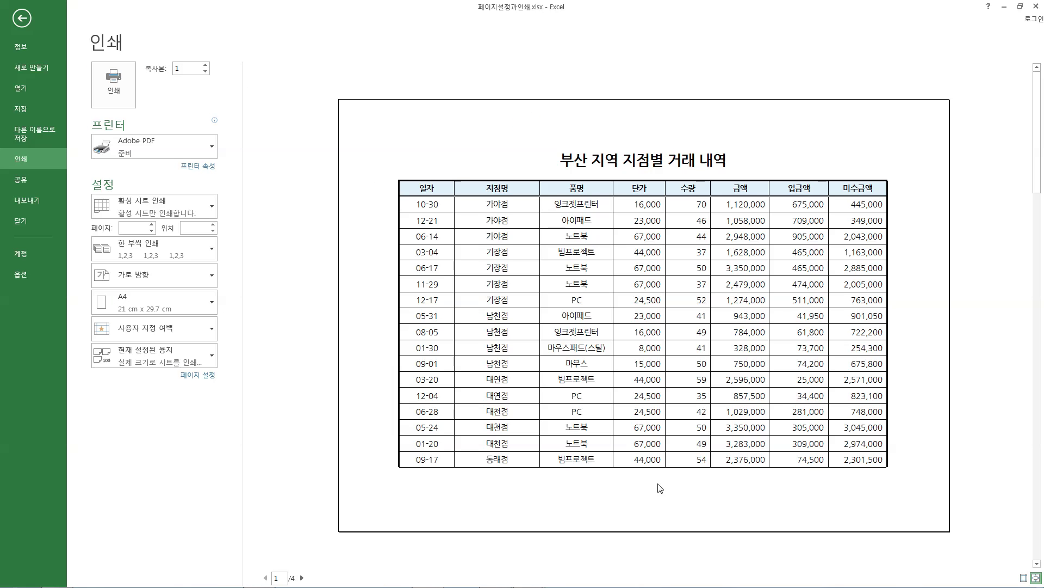
mouse_move(662, 495)
mouse_down()
mouse_move(641, 488)
mouse_move(689, 485)
mouse_up()
key(Escape)
click(21, 18)
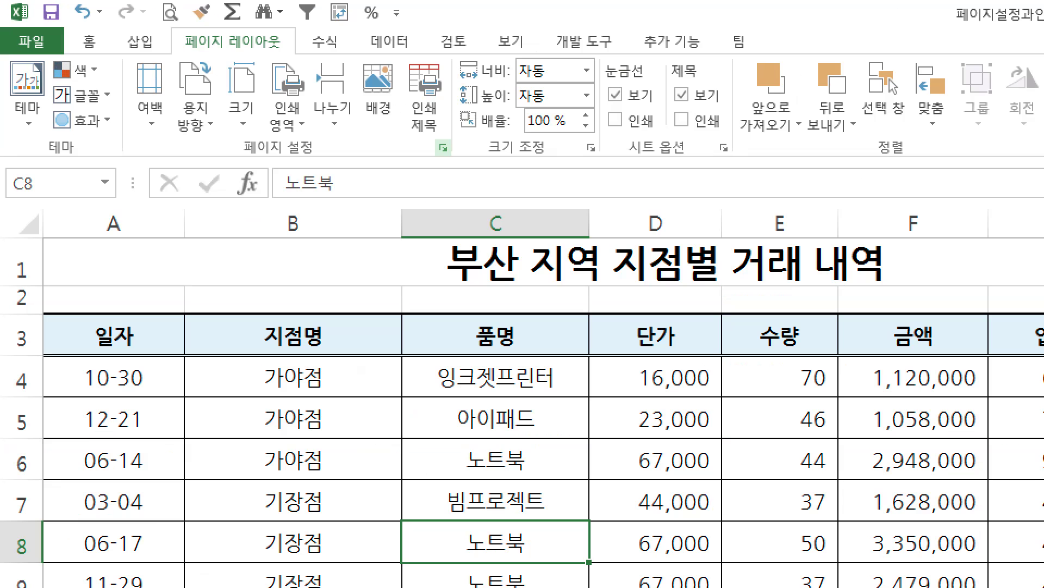
- Open the header and footer (머리글/바닥글) settings of the worksheet's Page Setup
mouse_move(456, 169)
mouse_down()
mouse_move(418, 125)
mouse_move(435, 163)
mouse_up()
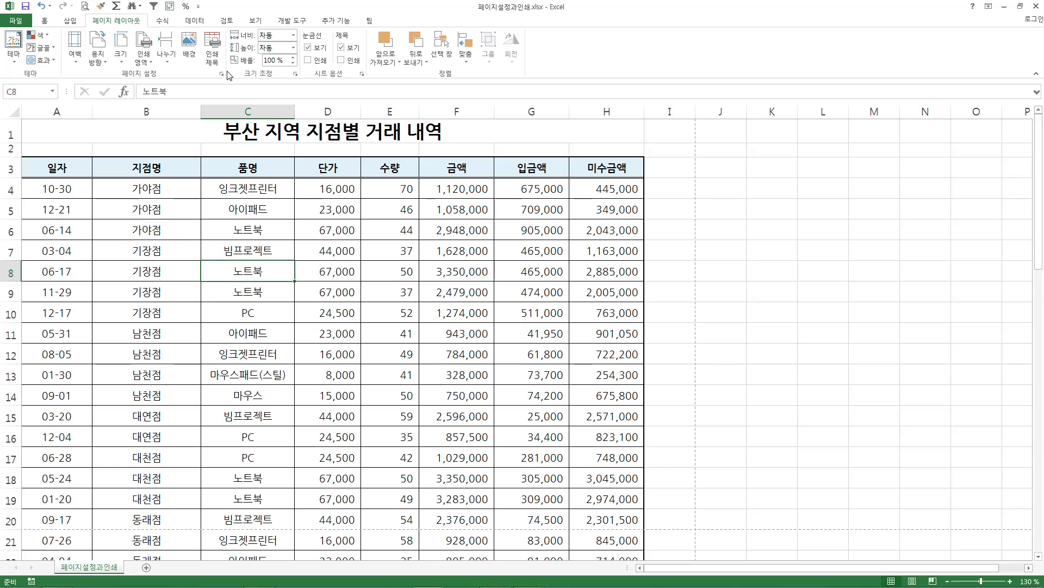
click(444, 147)
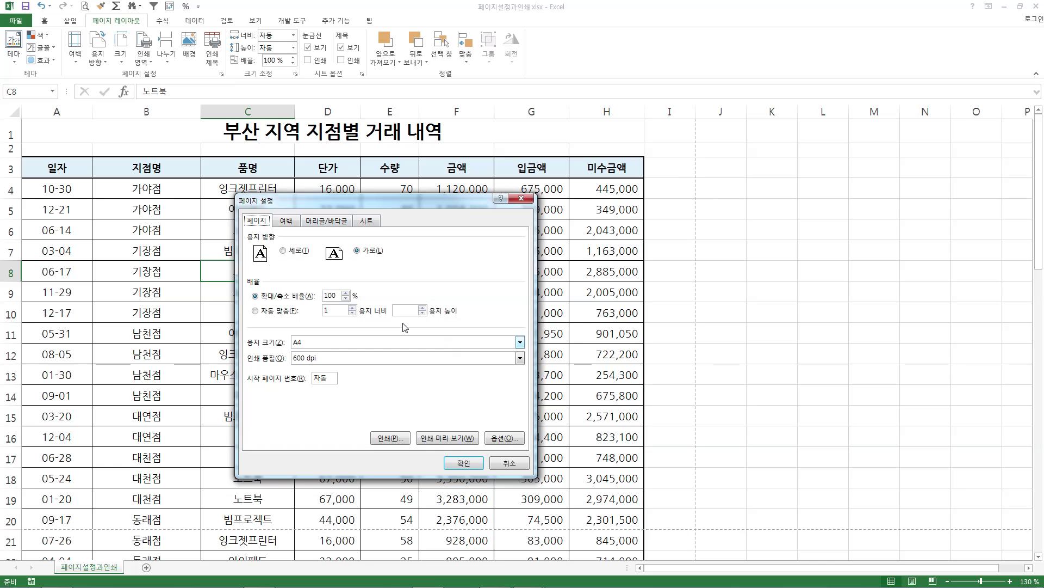
click(326, 220)
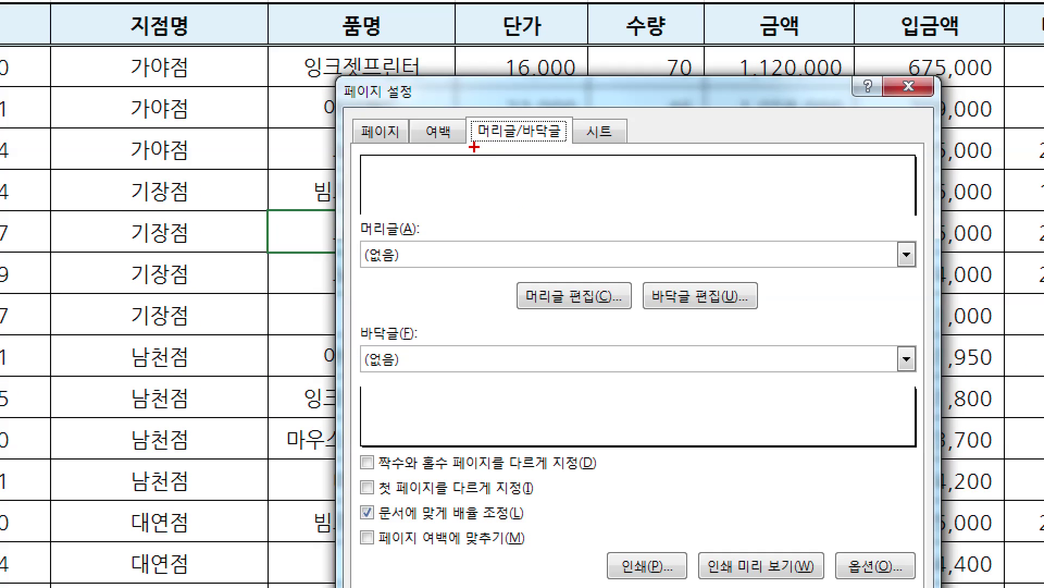
drag(474, 147, 556, 143)
mouse_move(661, 418)
mouse_down()
mouse_move(618, 350)
mouse_move(661, 408)
mouse_up()
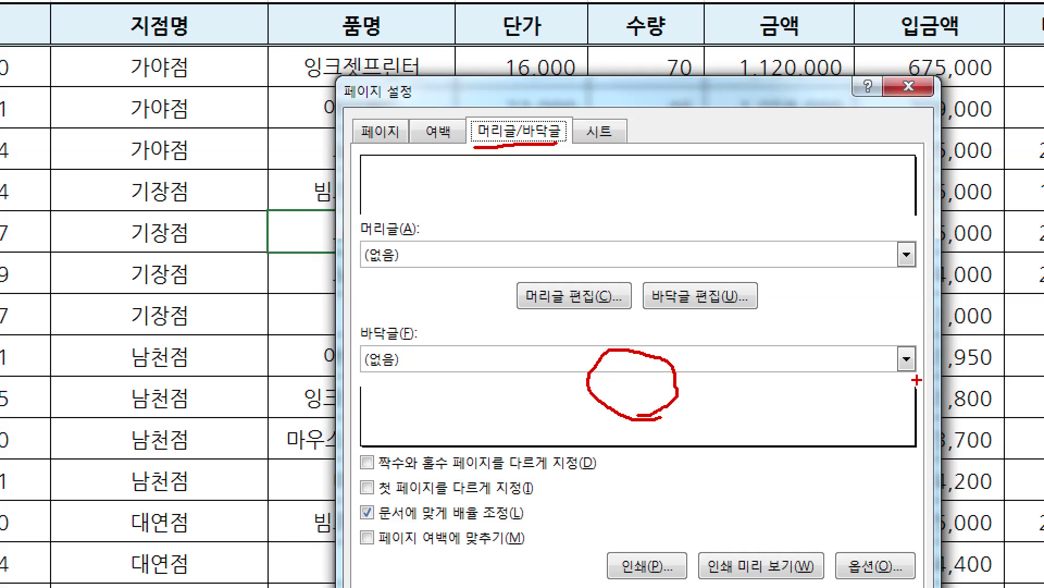
mouse_move(916, 383)
mouse_down()
mouse_move(875, 351)
mouse_move(903, 392)
mouse_up()
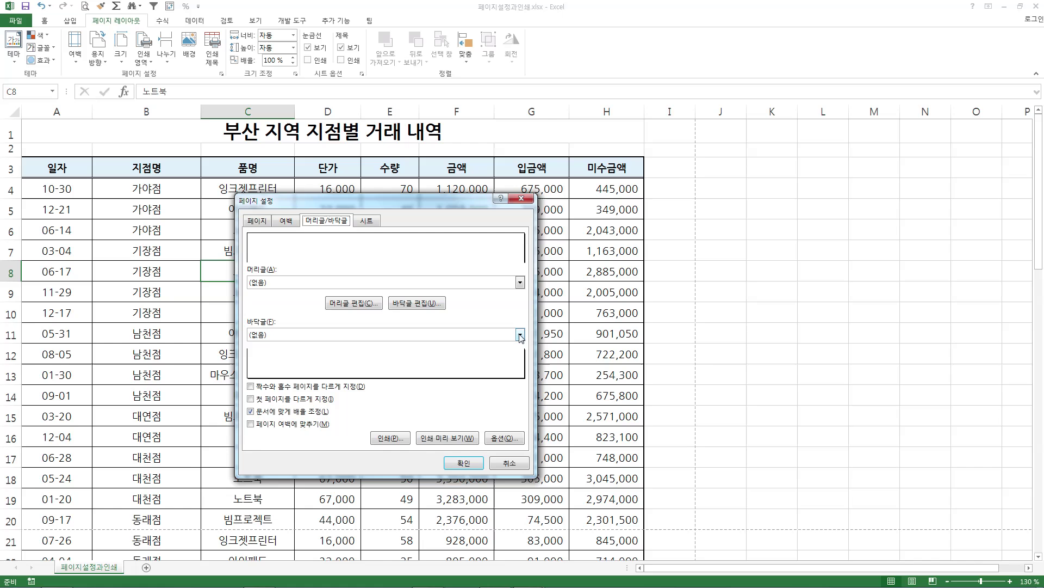
- Review the preset footers (바닥글), including the page number and page-of-total formats, without choosing one
click(521, 336)
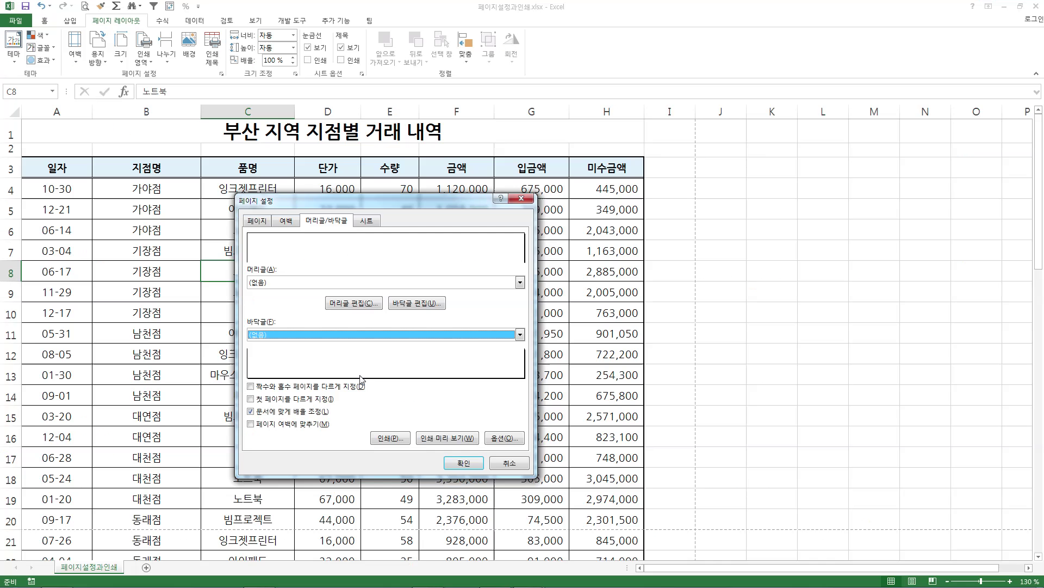
scroll(520, 386, down, 6)
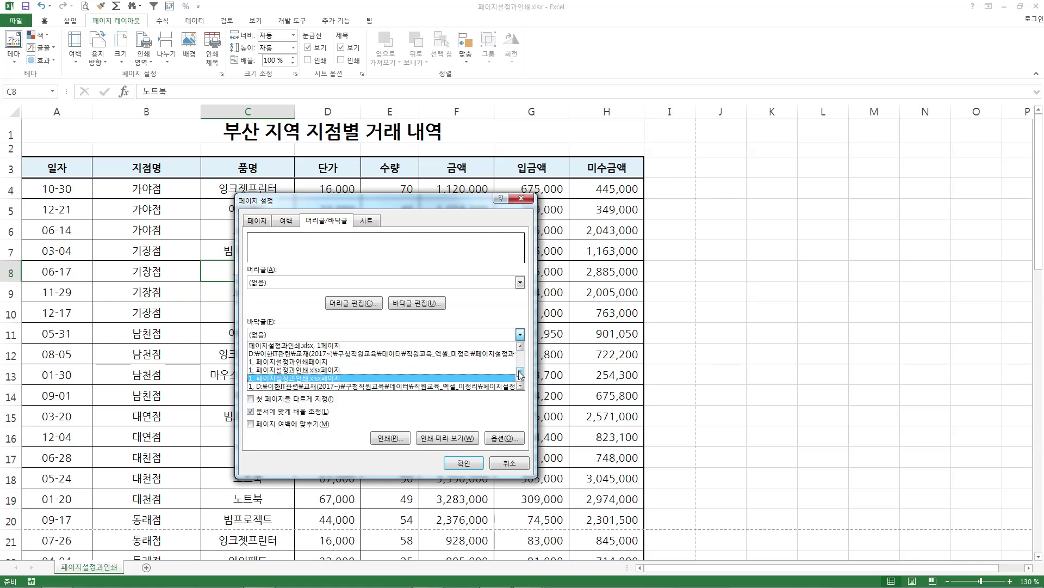
scroll(518, 375, up, 6)
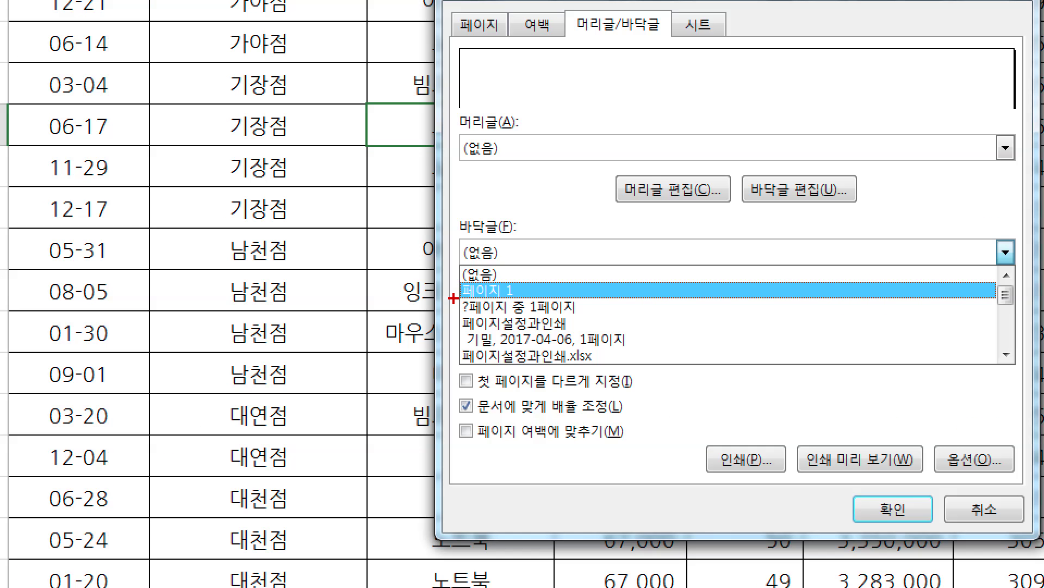
drag(453, 298, 517, 298)
drag(461, 318, 571, 323)
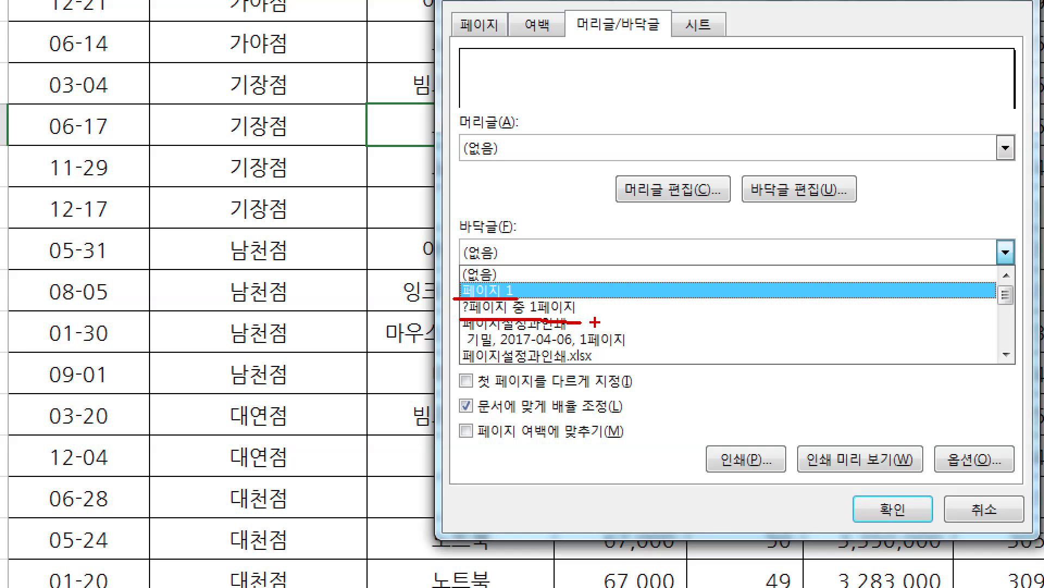
drag(453, 279, 444, 301)
drag(809, 172, 860, 129)
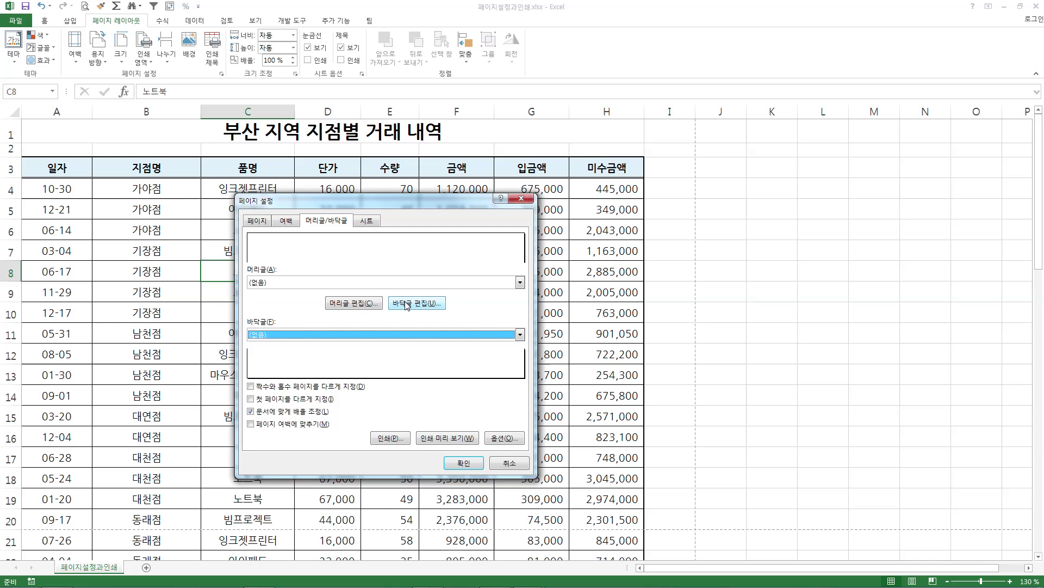
- Open the custom footer (바닥글 편집) editor and review its three sections and the page number, date, time, file, sheet and picture options
click(800, 190)
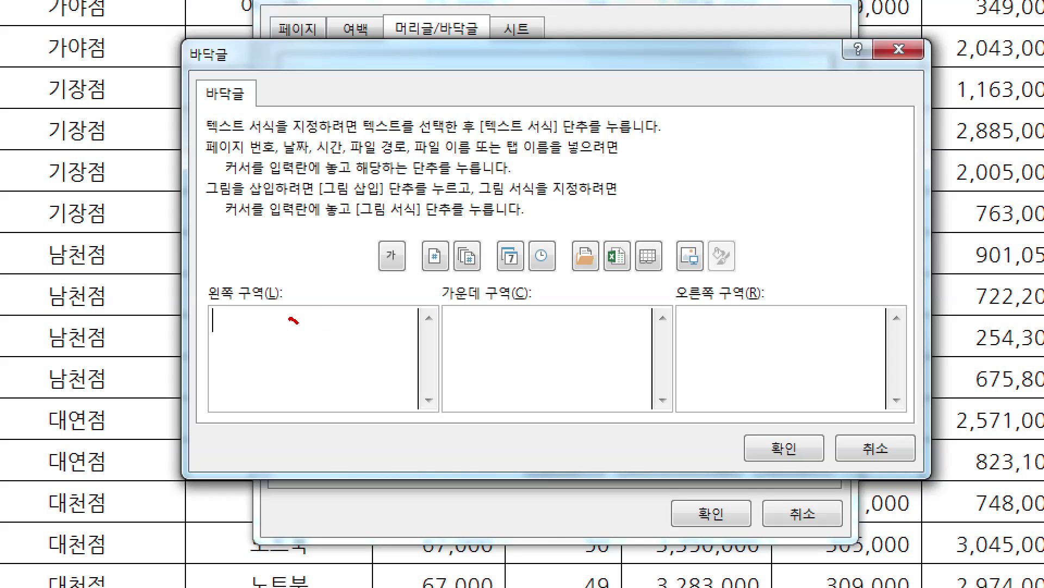
drag(297, 322, 324, 308)
mouse_move(527, 325)
mouse_down()
mouse_move(542, 340)
mouse_move(555, 314)
mouse_up()
mouse_move(793, 327)
mouse_down()
mouse_move(802, 336)
mouse_move(829, 289)
mouse_up()
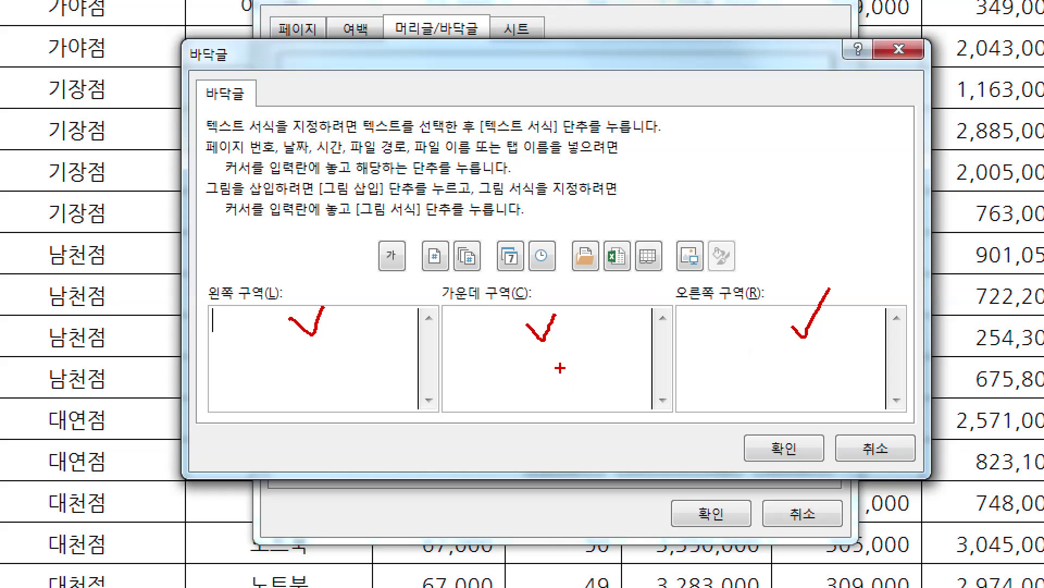
mouse_move(529, 357)
mouse_down()
mouse_move(507, 334)
mouse_move(603, 316)
mouse_move(525, 357)
mouse_up()
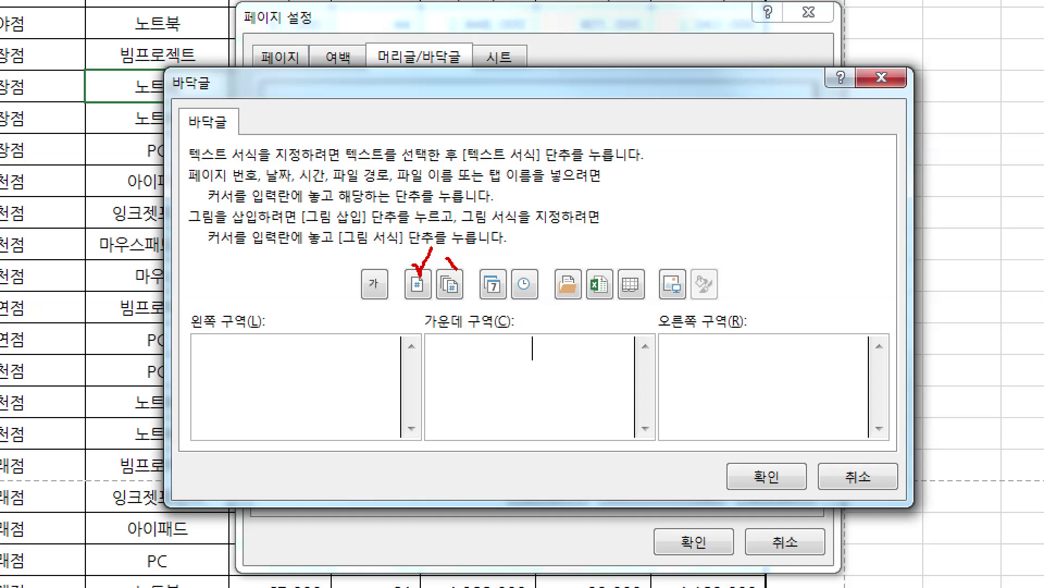
drag(456, 268, 469, 243)
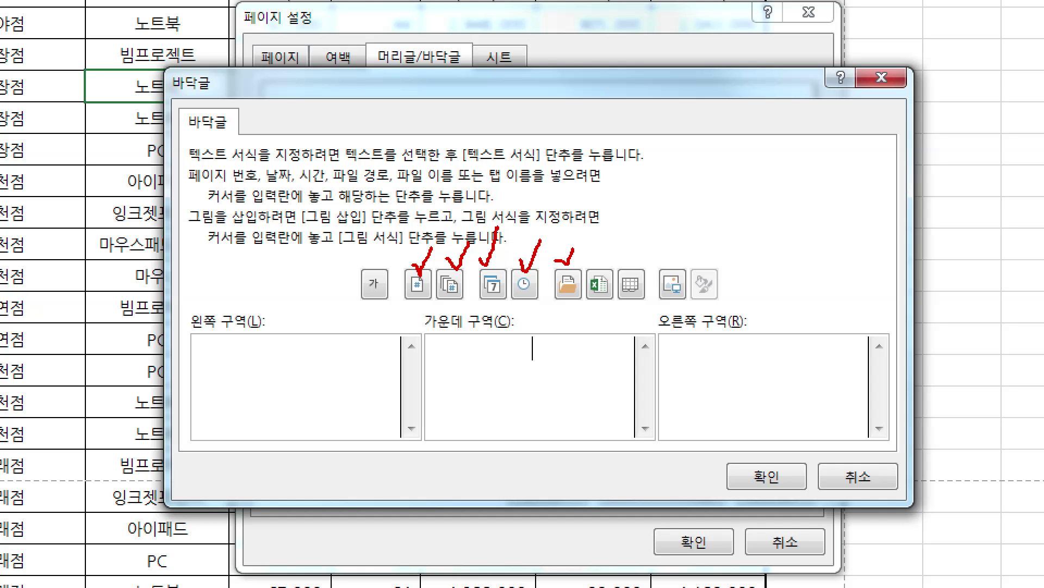
drag(595, 260, 656, 244)
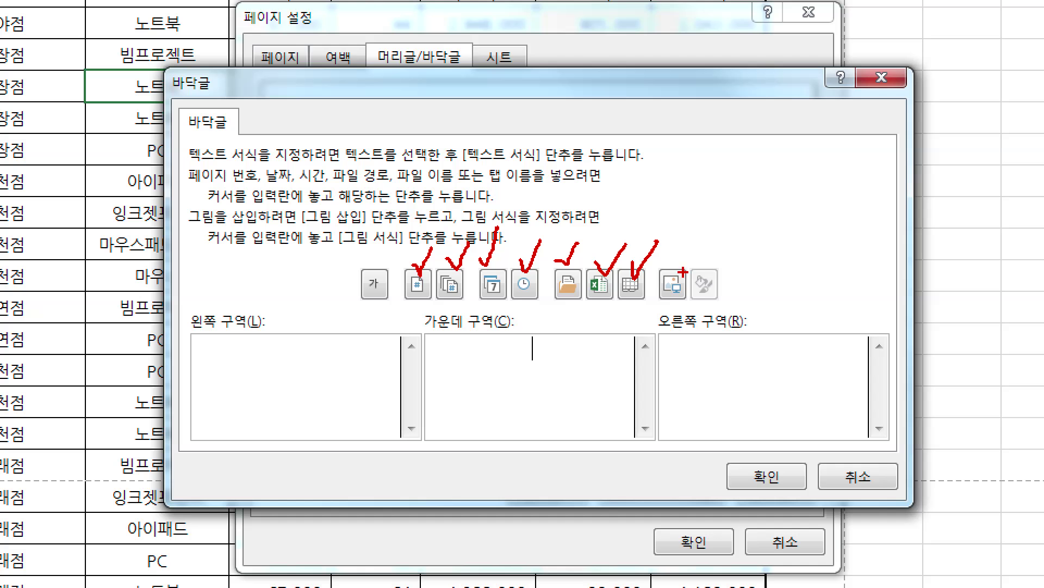
drag(684, 269, 702, 244)
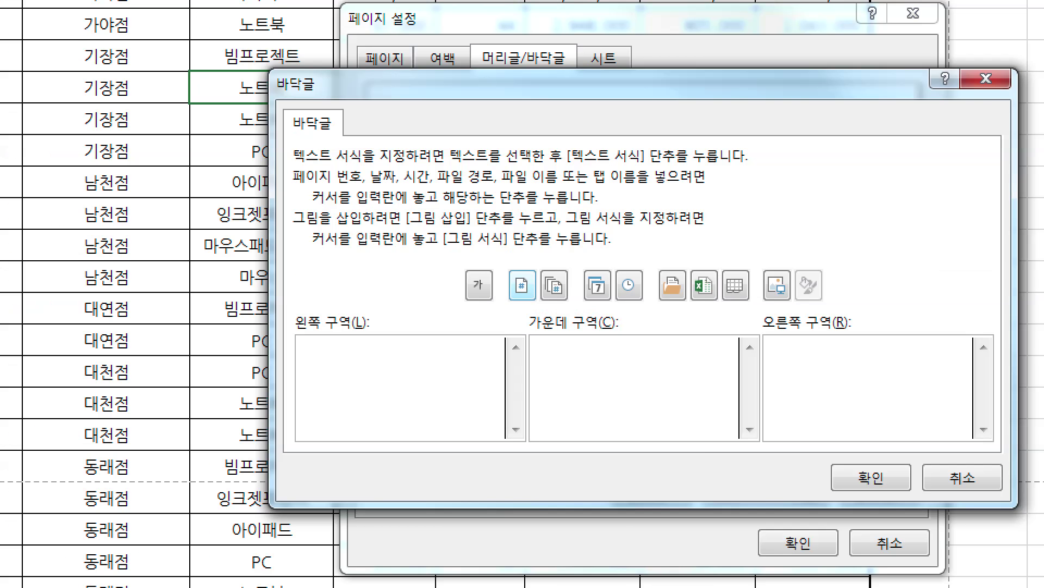
drag(516, 264, 538, 248)
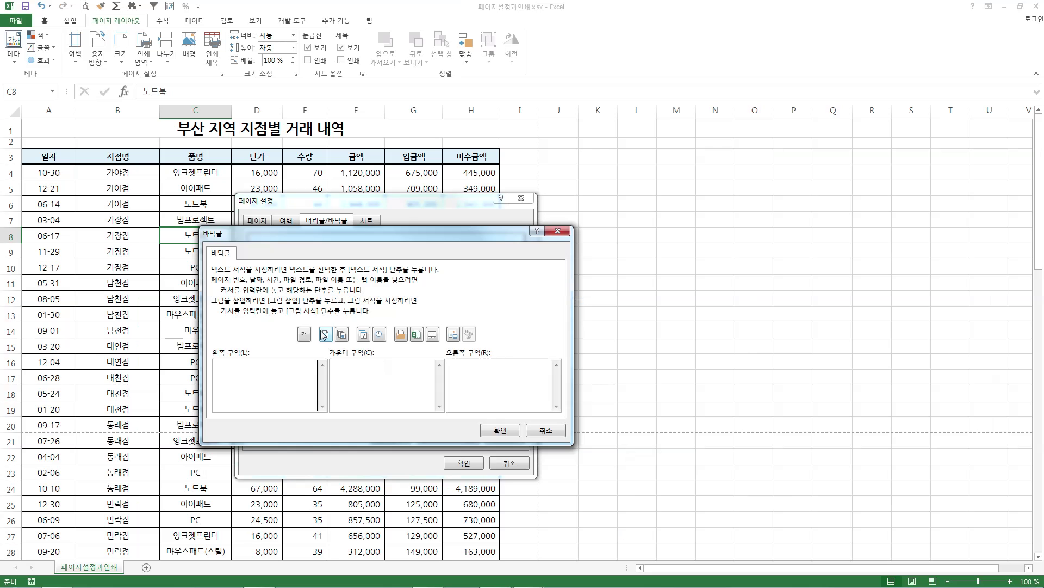
- Insert the page number code in the footer's center section, add a hyphen on each side, and apply the footer
click(522, 285)
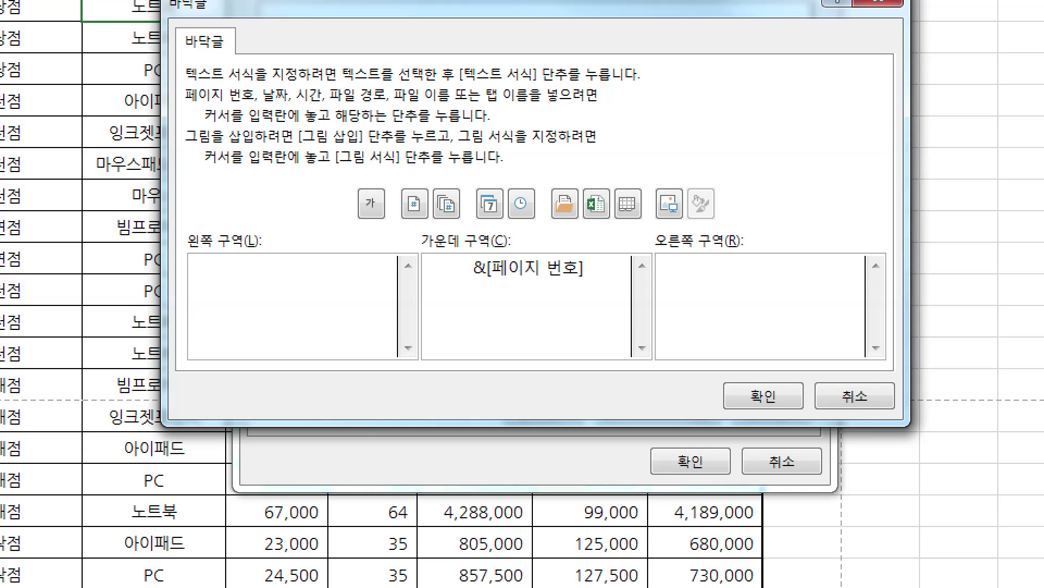
click(464, 274)
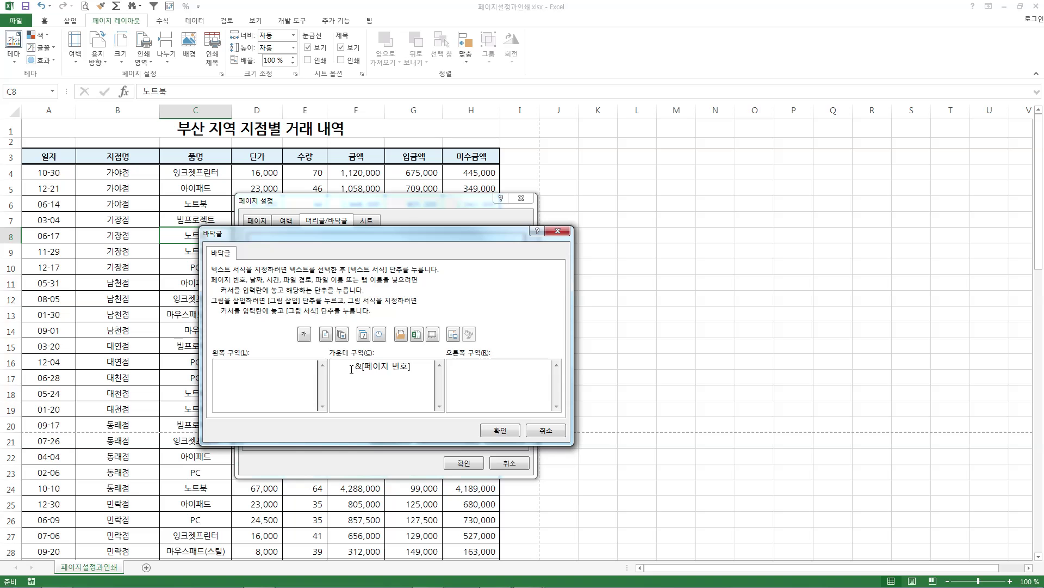
text(-)
click(419, 367)
text(-)
click(500, 430)
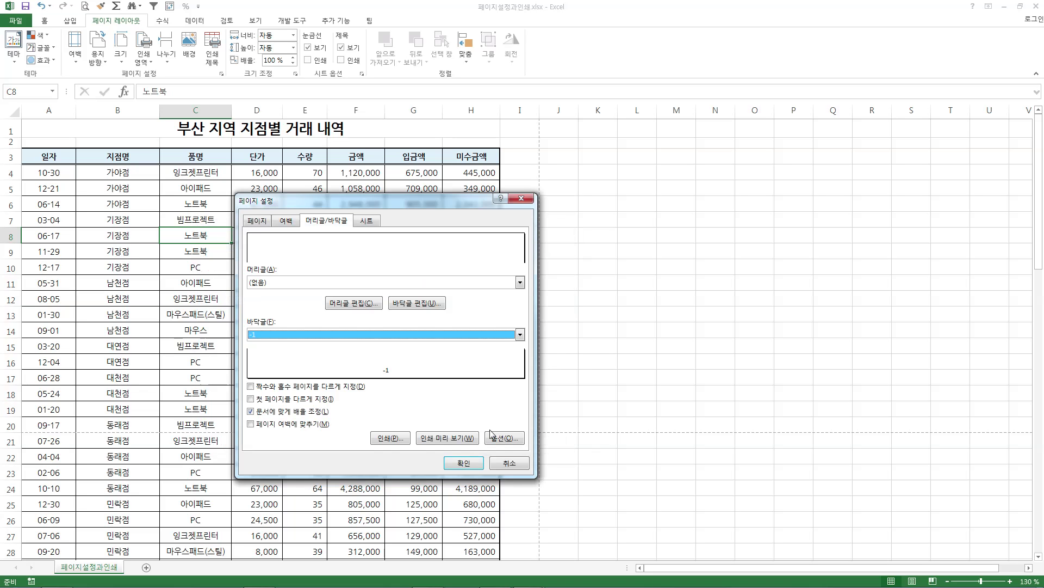
- Preview the printout to check the hyphenated page number at the foot of the first page, and return to the worksheet
click(447, 438)
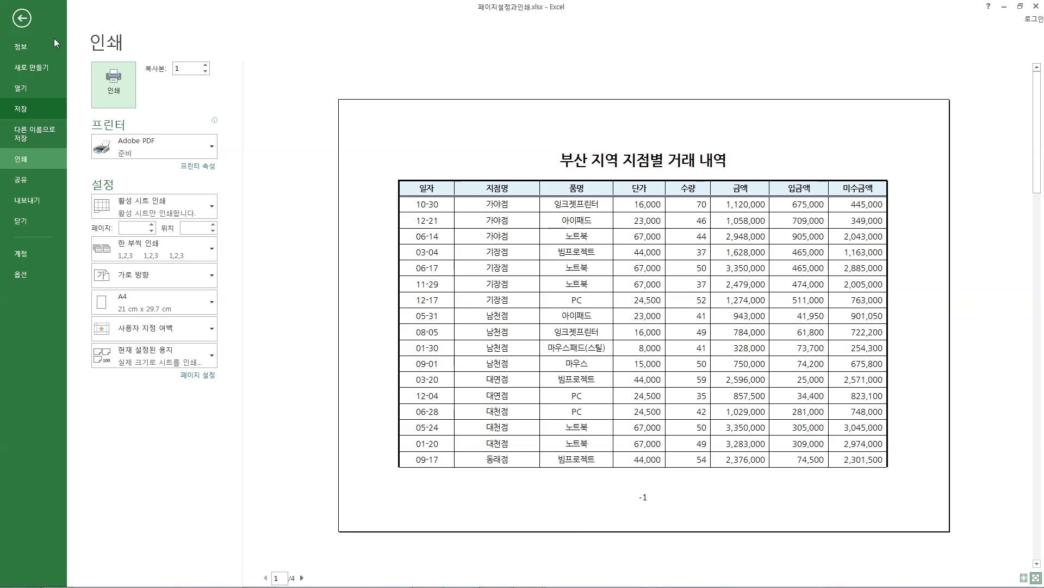
click(22, 18)
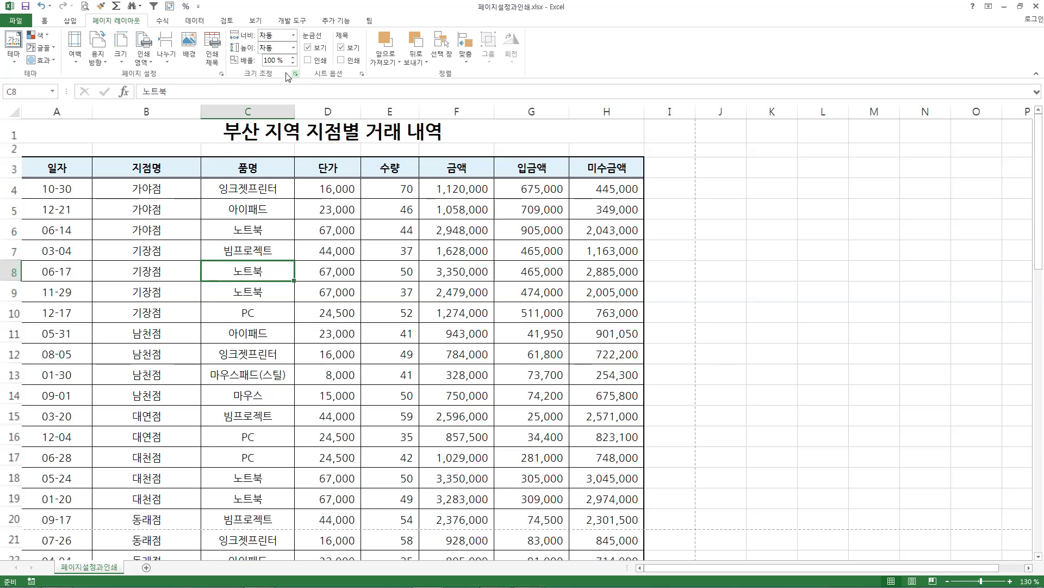
click(222, 73)
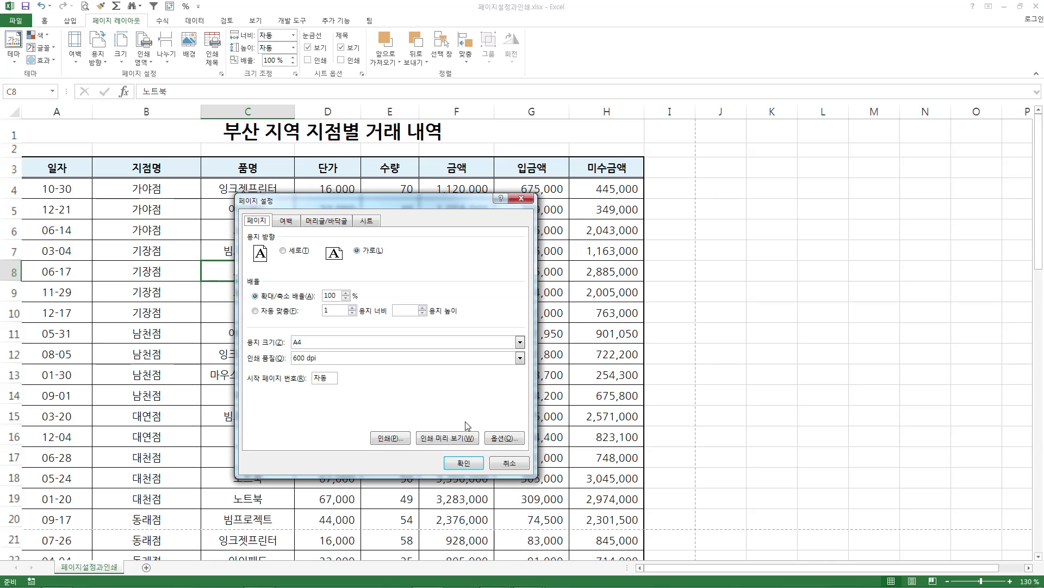
click(444, 437)
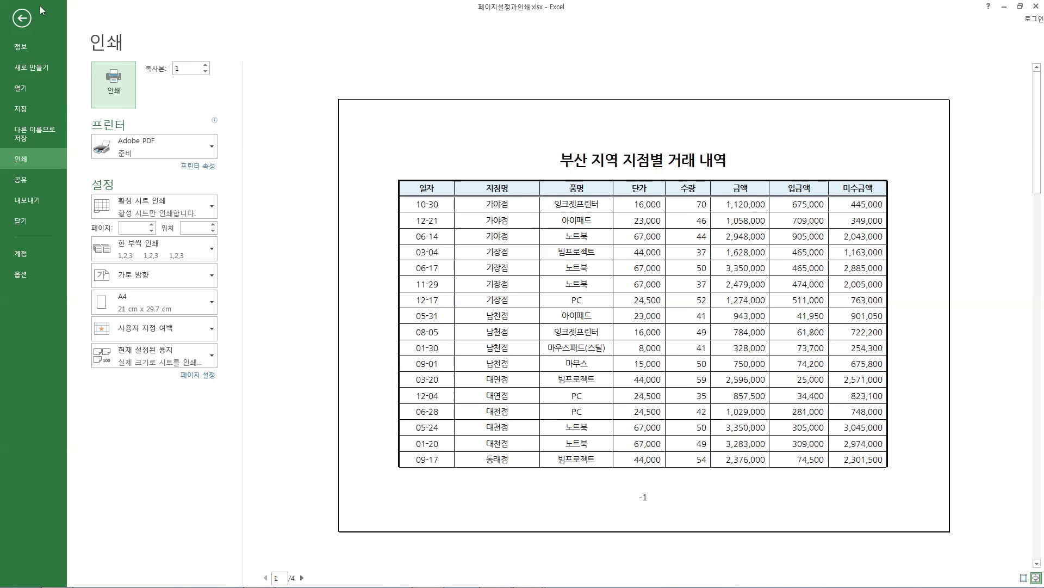
click(22, 18)
- Edit the center footer in Page Setup to read "- &[페이지 번호] -", with a space between the page number and each hyphen
click(221, 74)
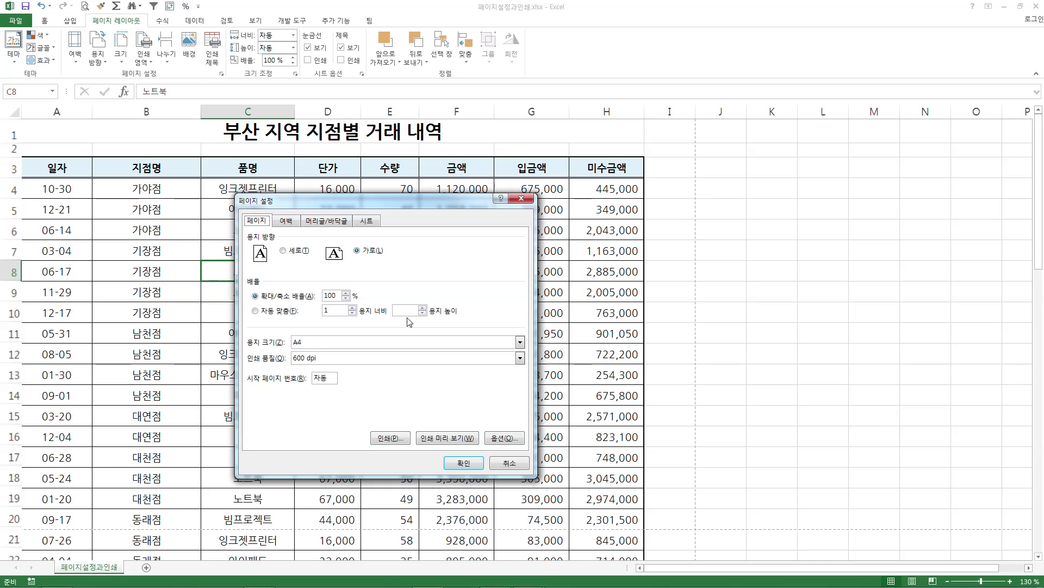
click(325, 220)
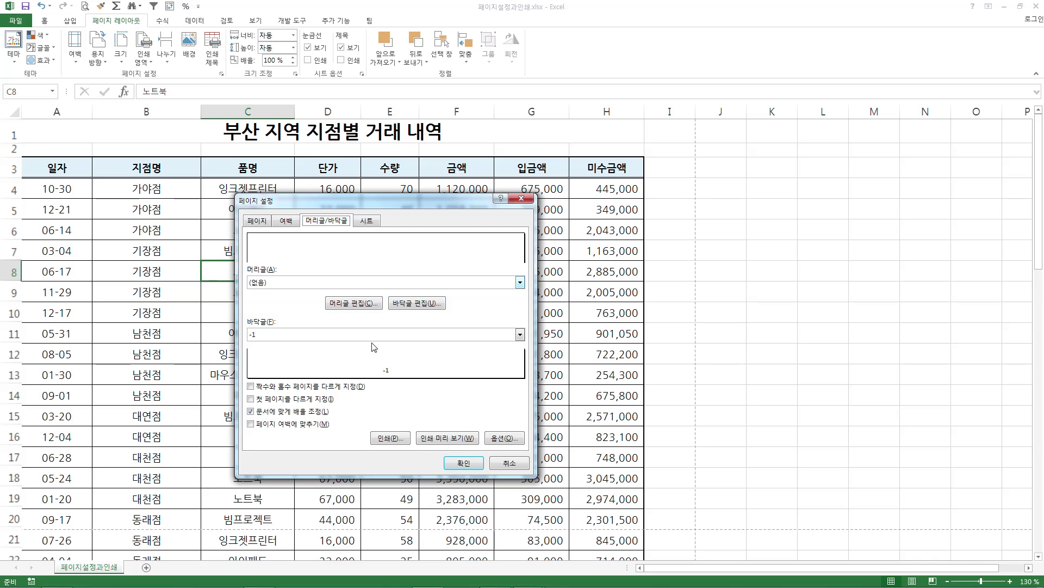
click(417, 302)
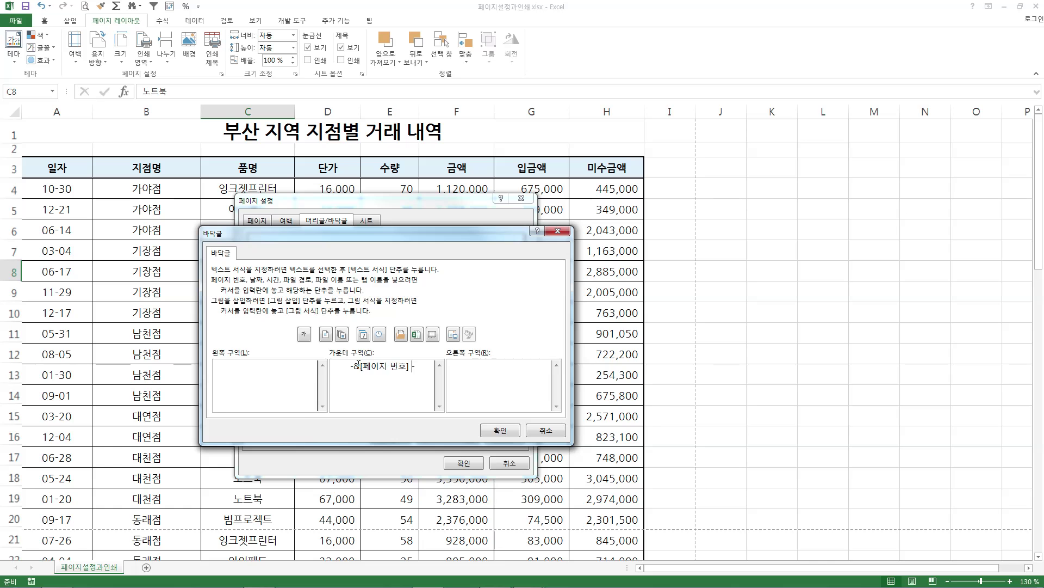
click(500, 430)
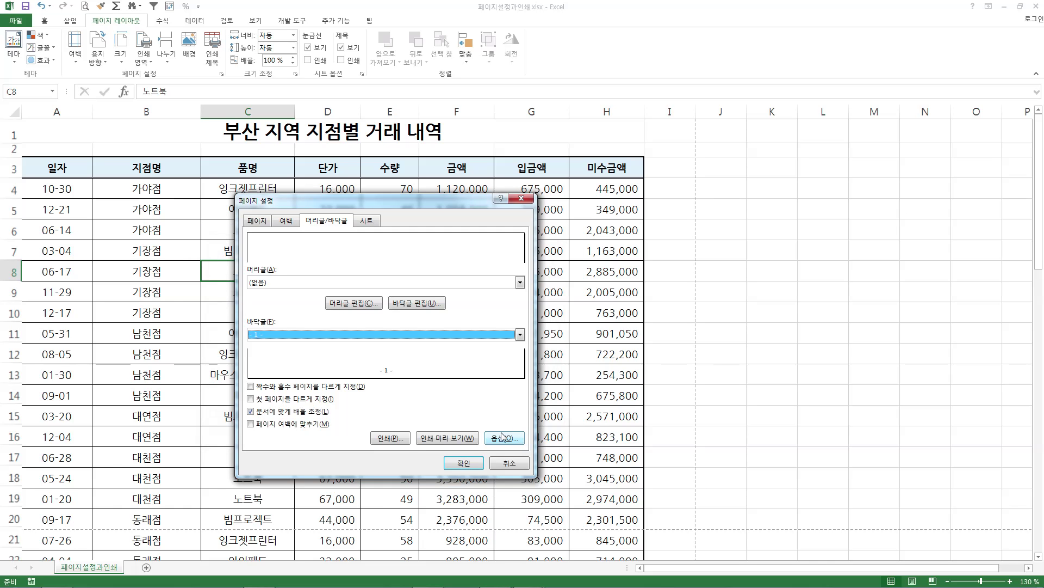
- Reopen the custom footer editor, check the spaced hyphens around the page number code, and return to the footer sample in Page Setup
click(419, 304)
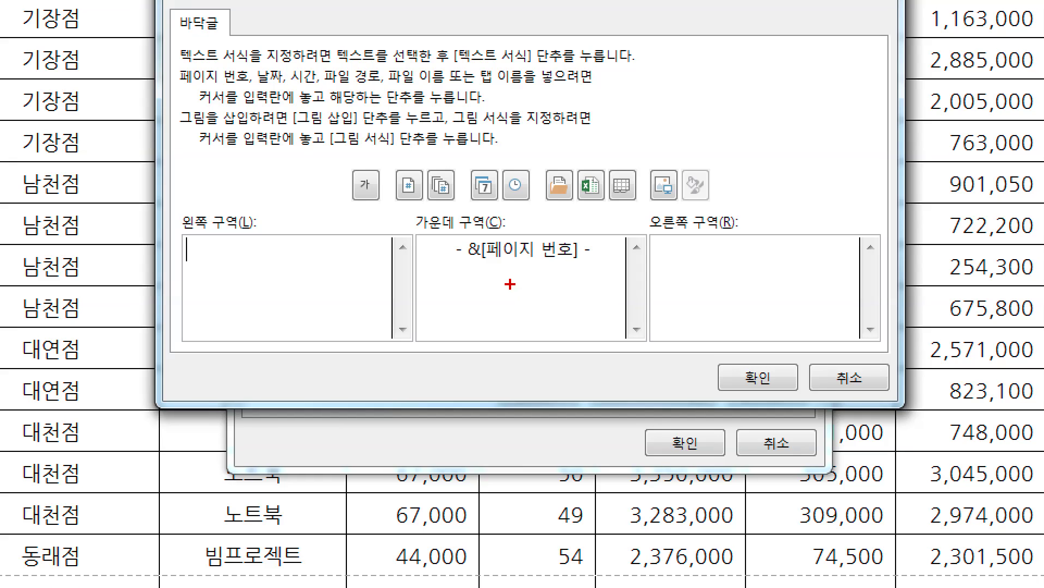
drag(468, 267, 557, 263)
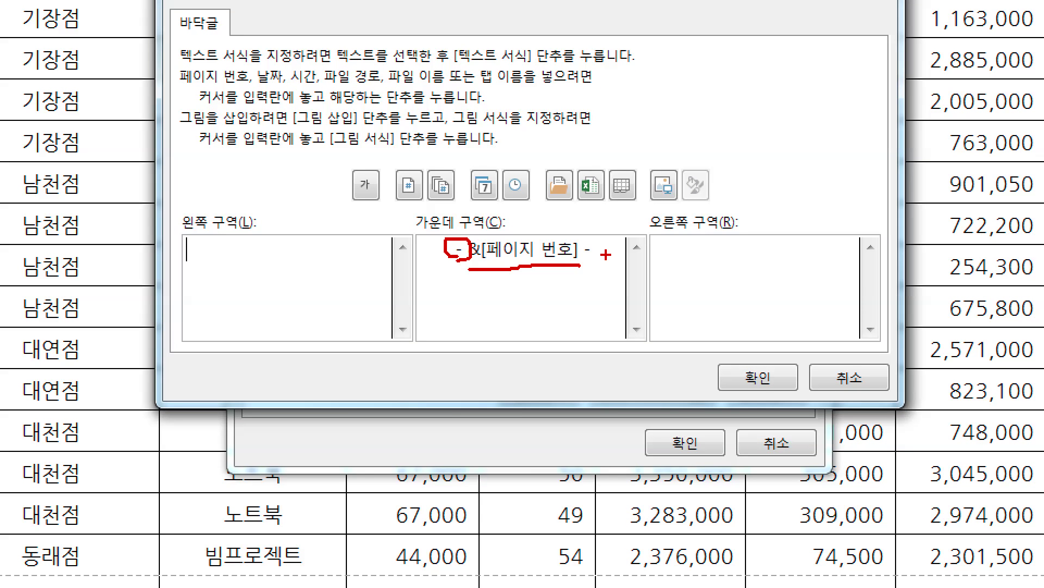
drag(578, 242, 604, 259)
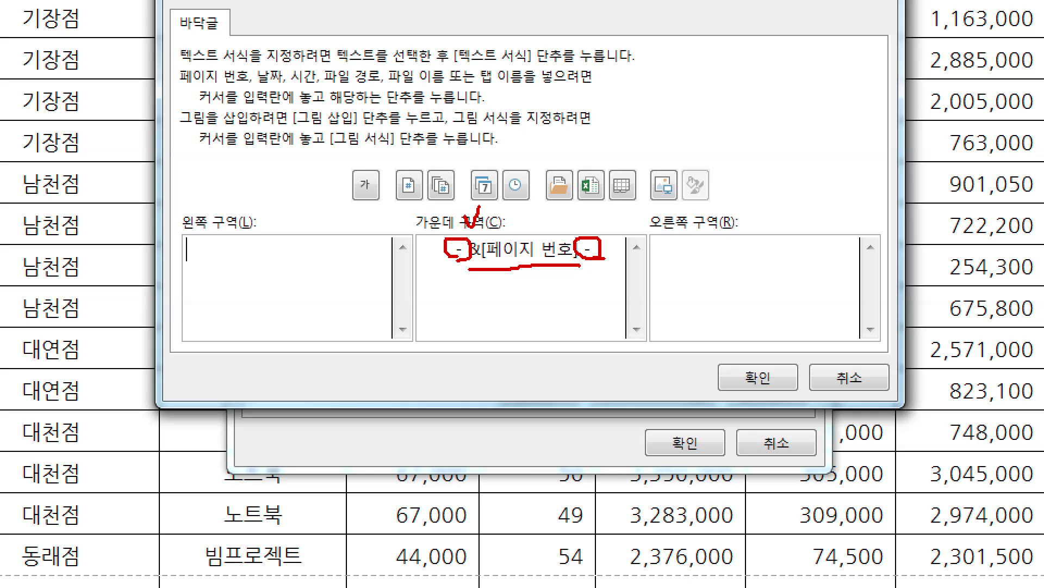
drag(574, 224, 585, 208)
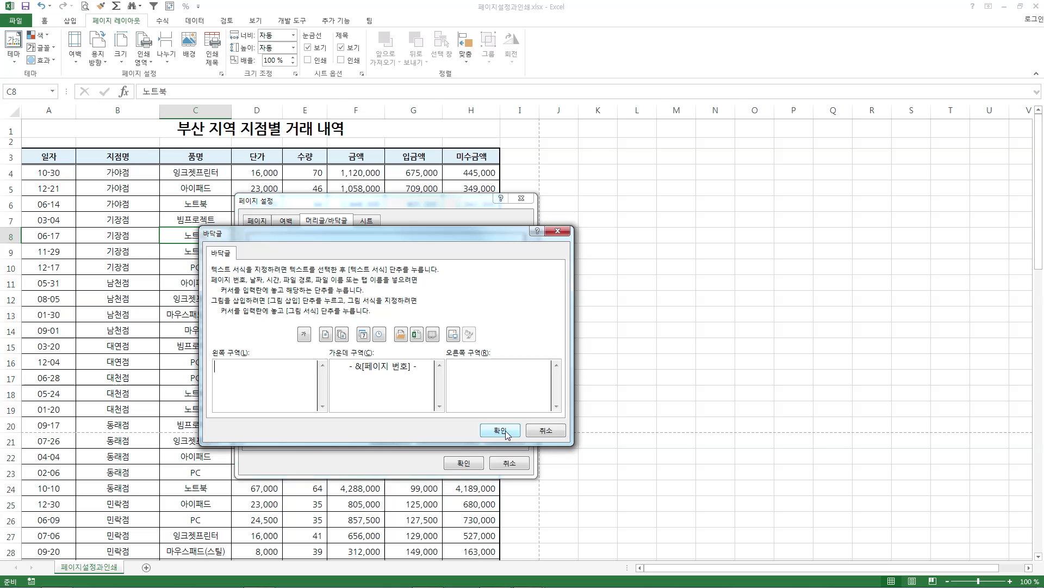
click(757, 377)
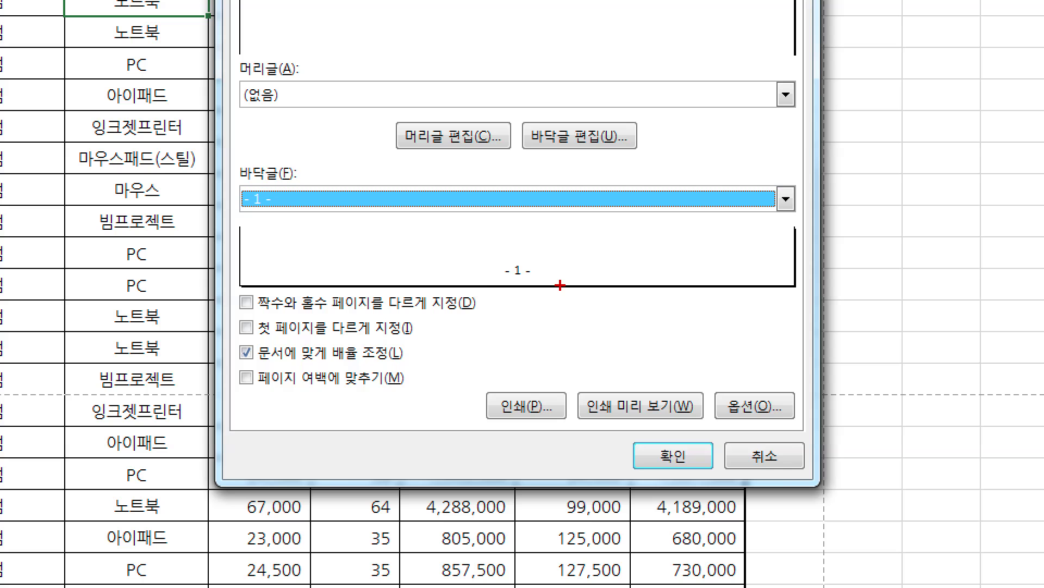
mouse_move(492, 340)
mouse_down()
mouse_move(461, 311)
mouse_move(484, 336)
mouse_up()
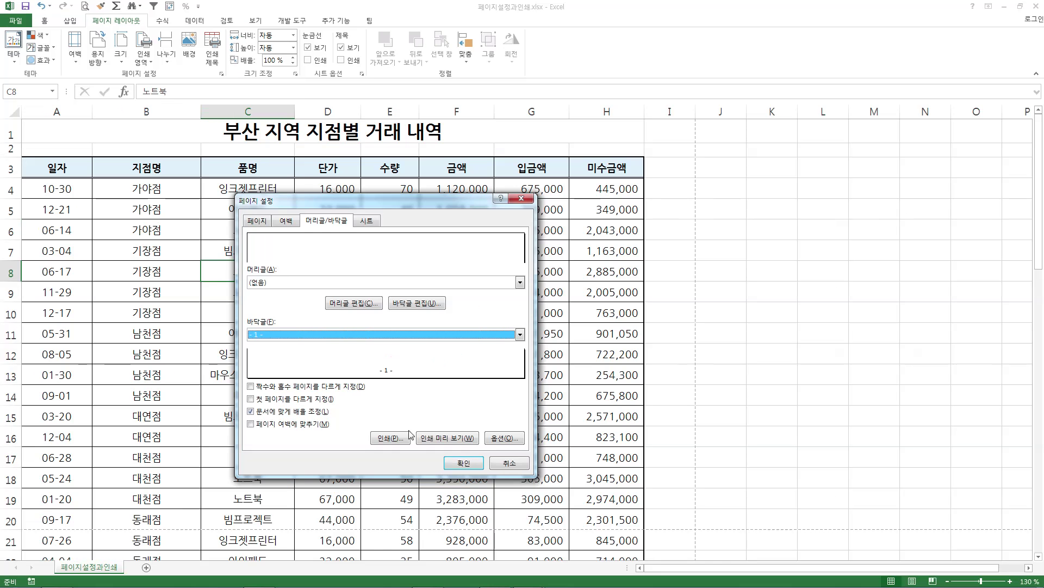
- Preview the printout, check the footer page number on the first three pages, and return to the worksheet
click(452, 435)
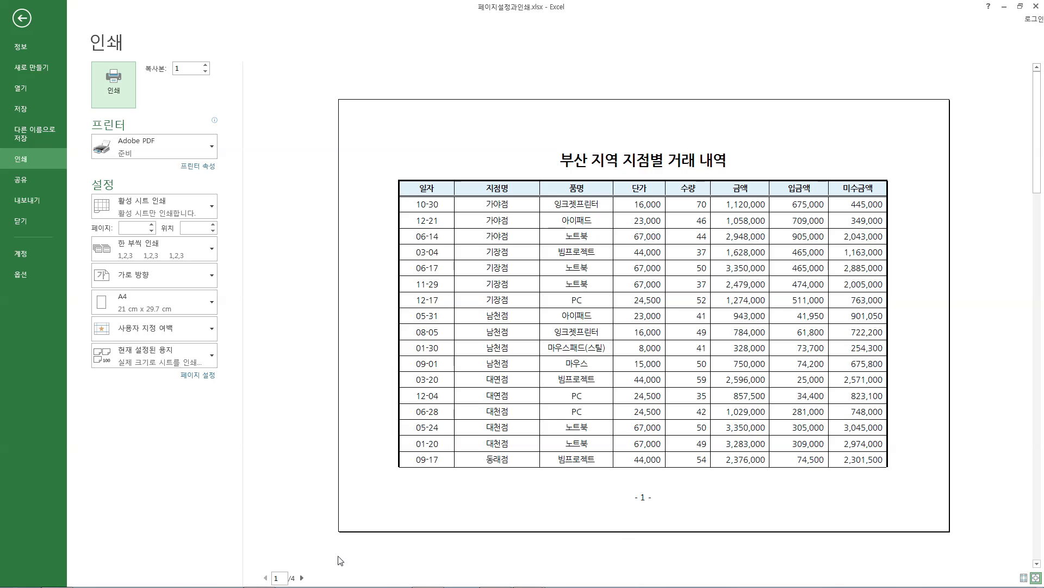
drag(662, 527, 674, 520)
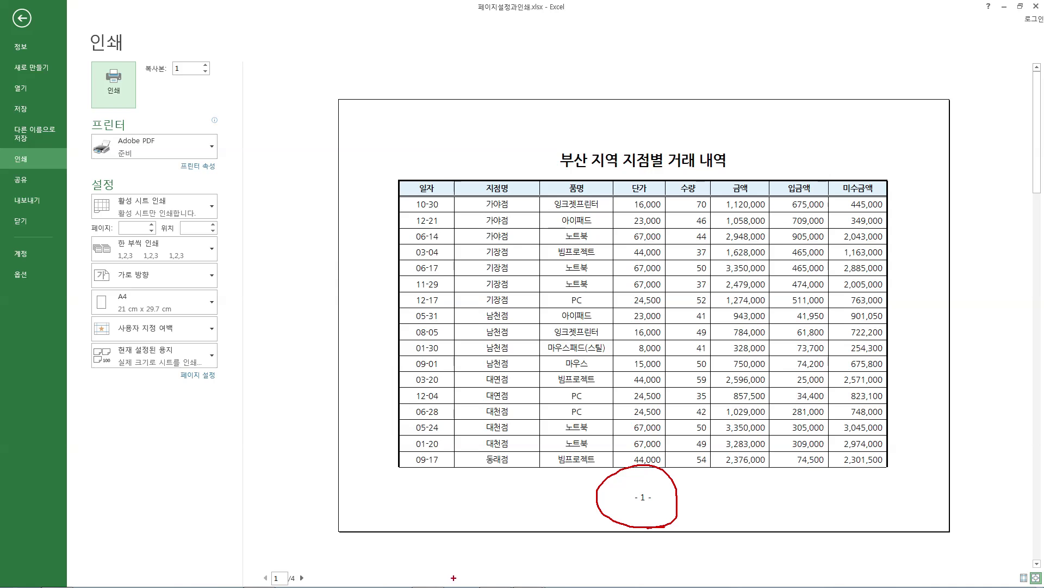
click(302, 578)
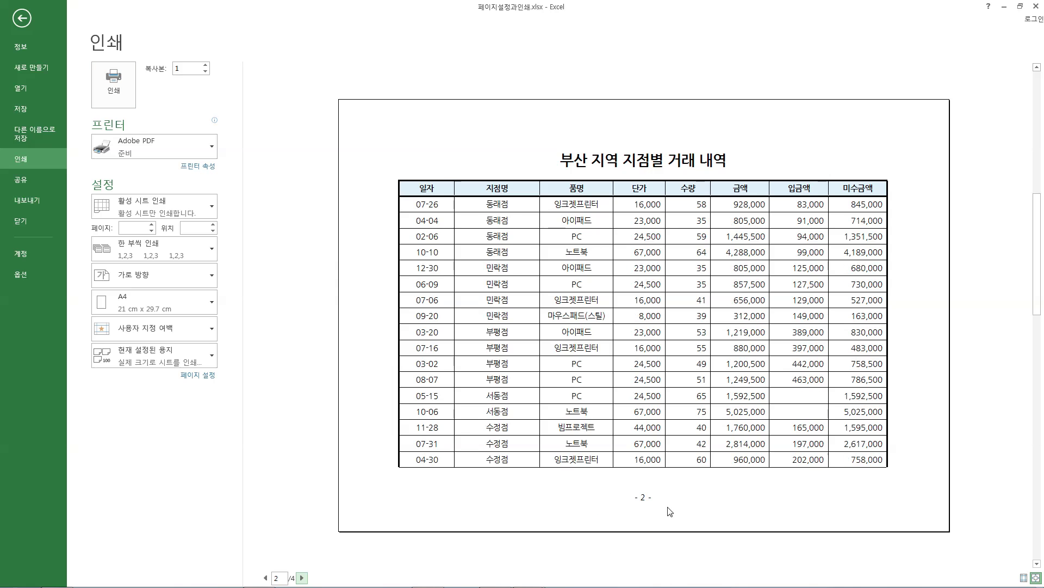
drag(661, 514, 674, 483)
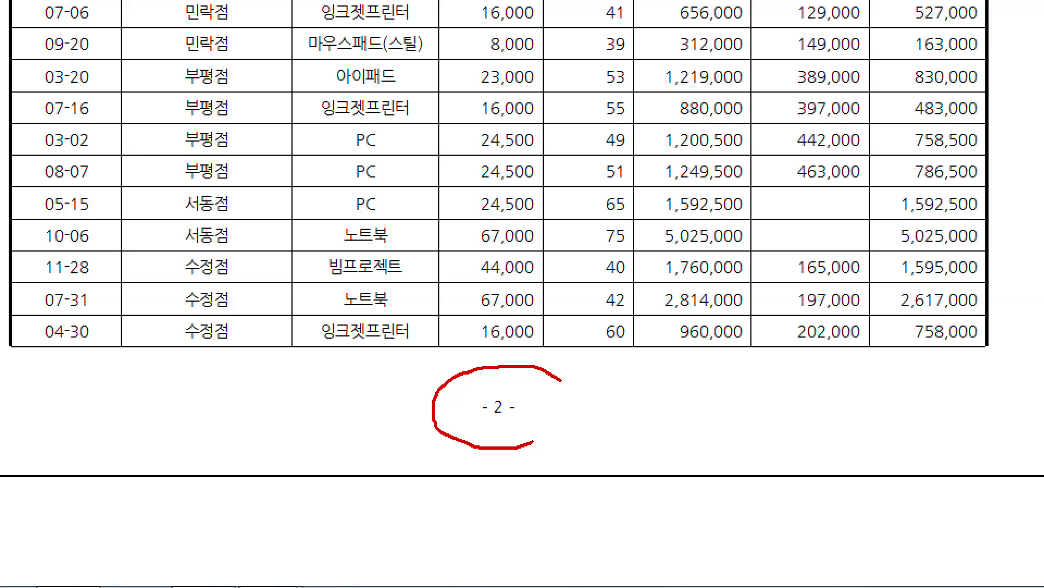
drag(561, 381, 533, 442)
click(302, 578)
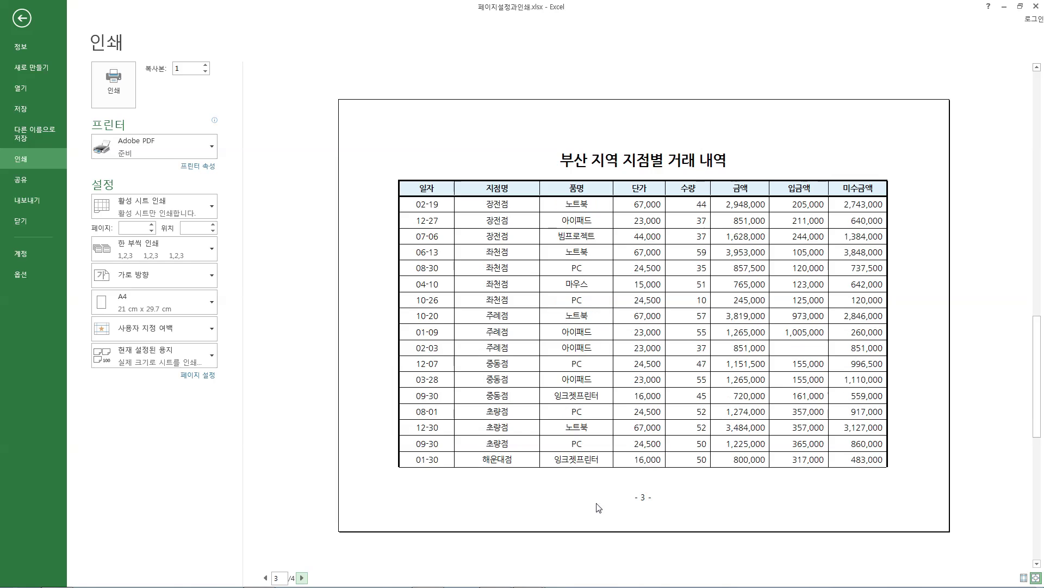
mouse_move(554, 435)
mouse_down()
mouse_move(453, 420)
mouse_move(537, 448)
mouse_up()
click(21, 18)
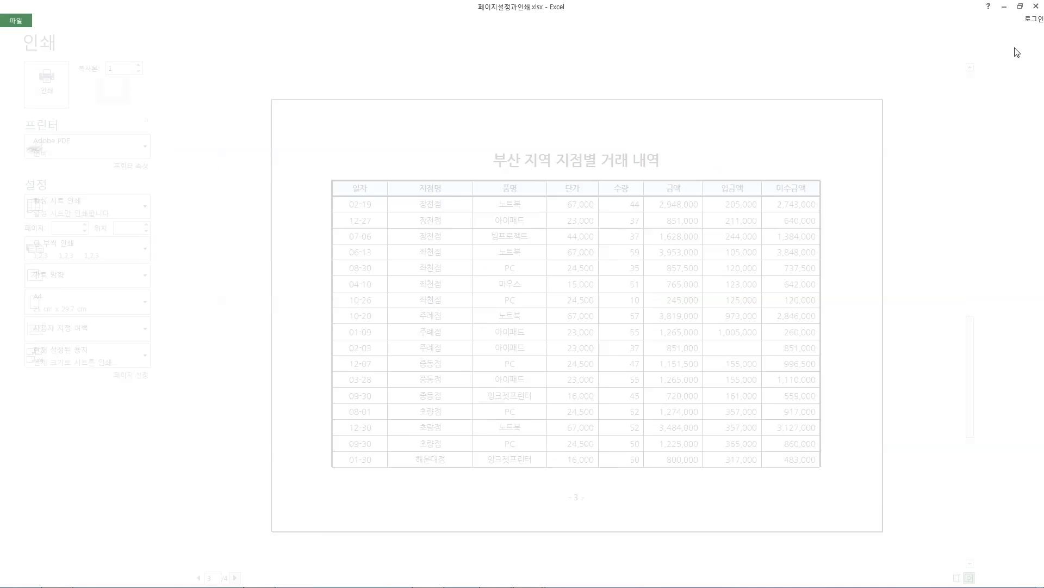